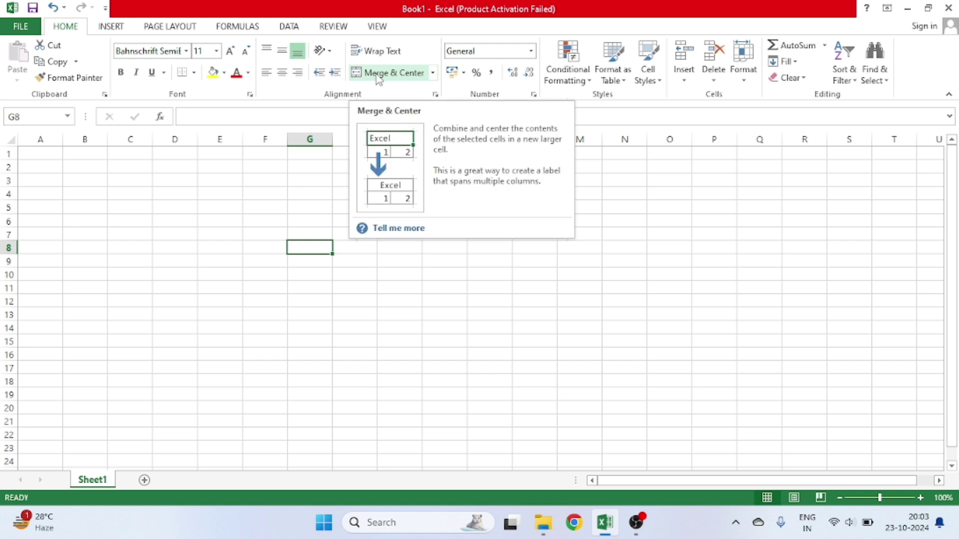
Enter the column headings son, name and roll in cells A1, B1 and C1.
left_click(130, 208)
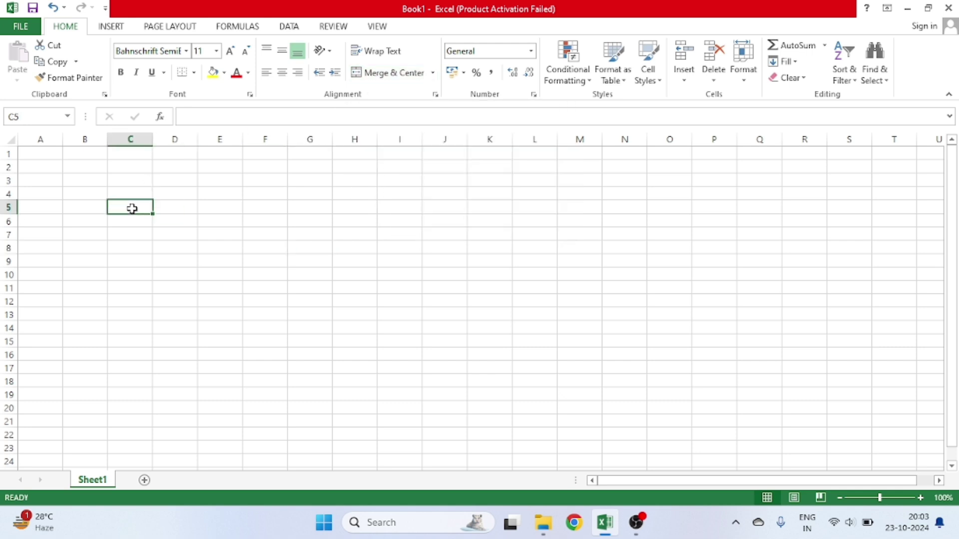
left_click(30, 153)
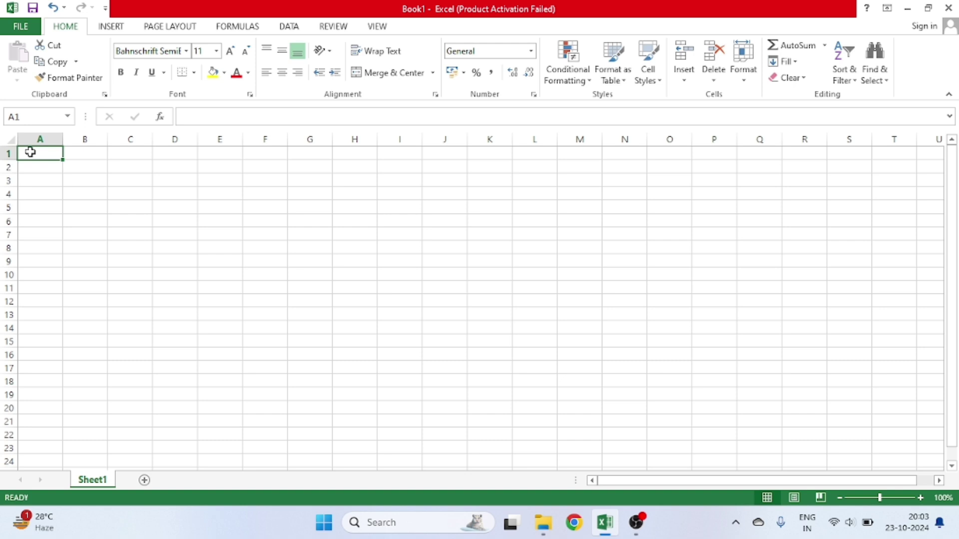
type("son")
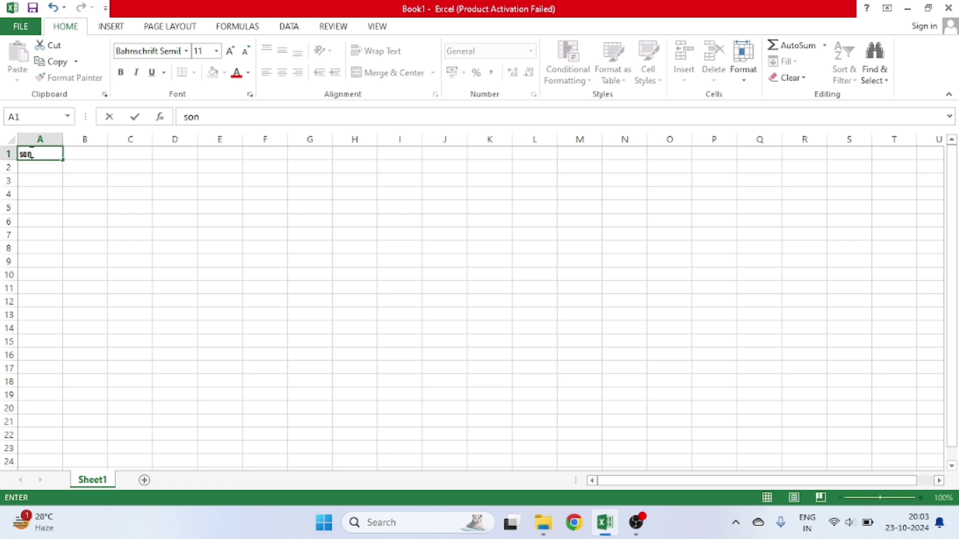
key("Return")
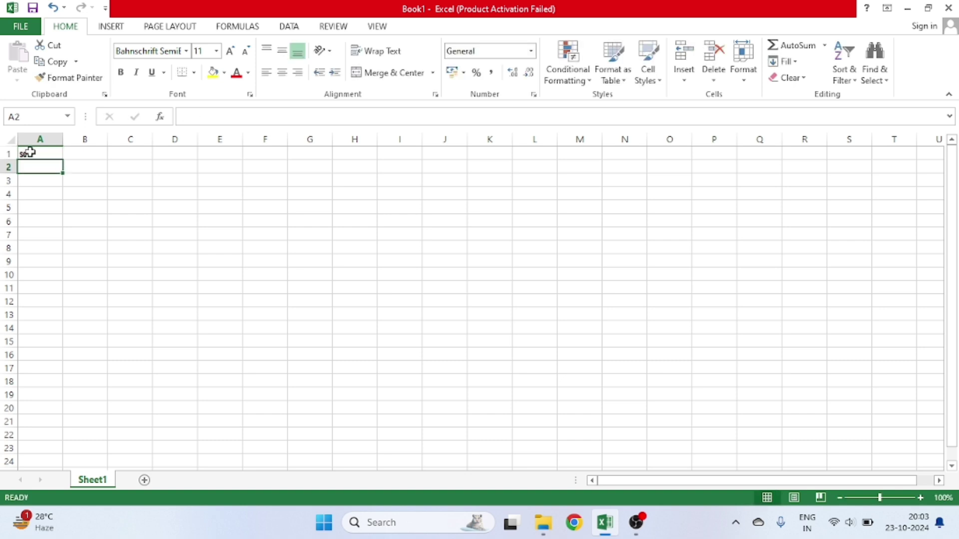
left_click(87, 154)
type("b")
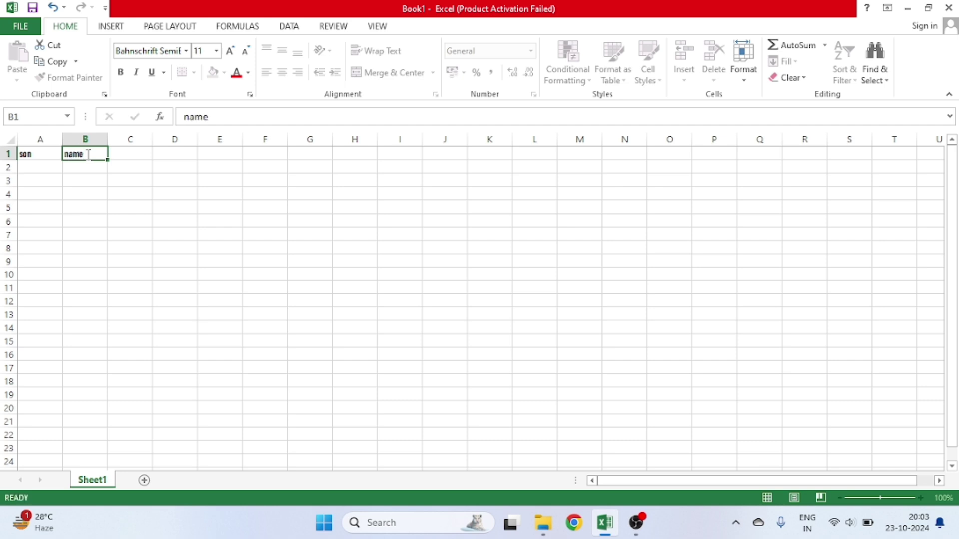
key("Tab")
type("r")
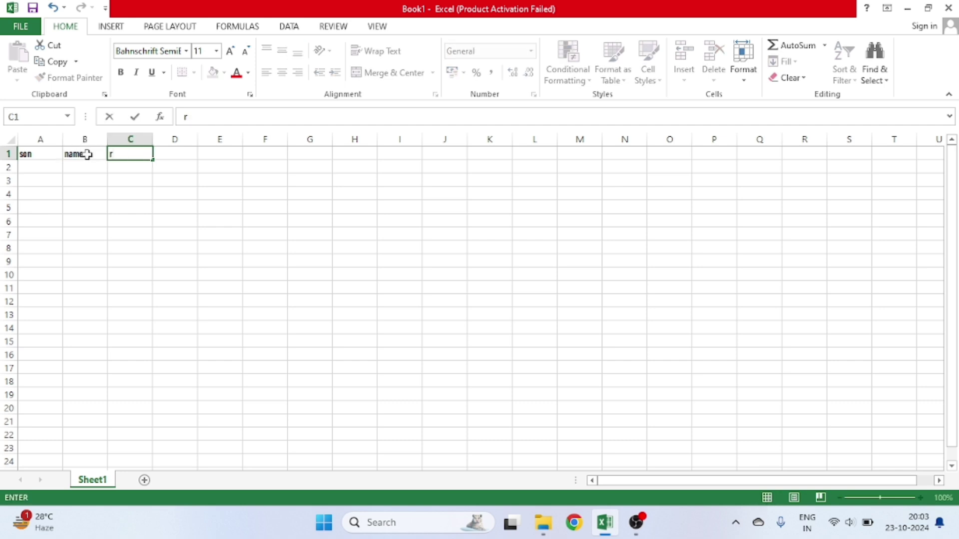
type("oll")
key("Return")
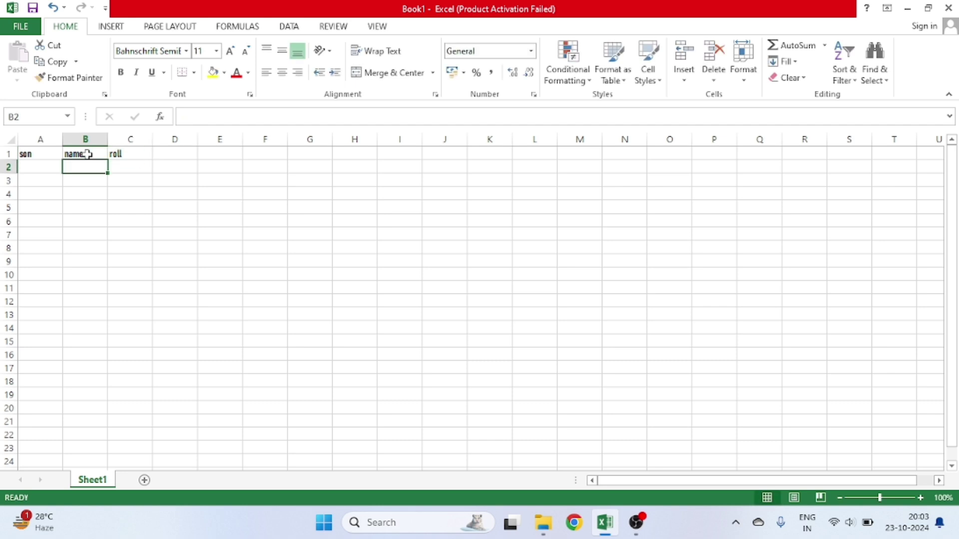
Correct the heading in cell A1 to read "s no".
left_click(12, 138)
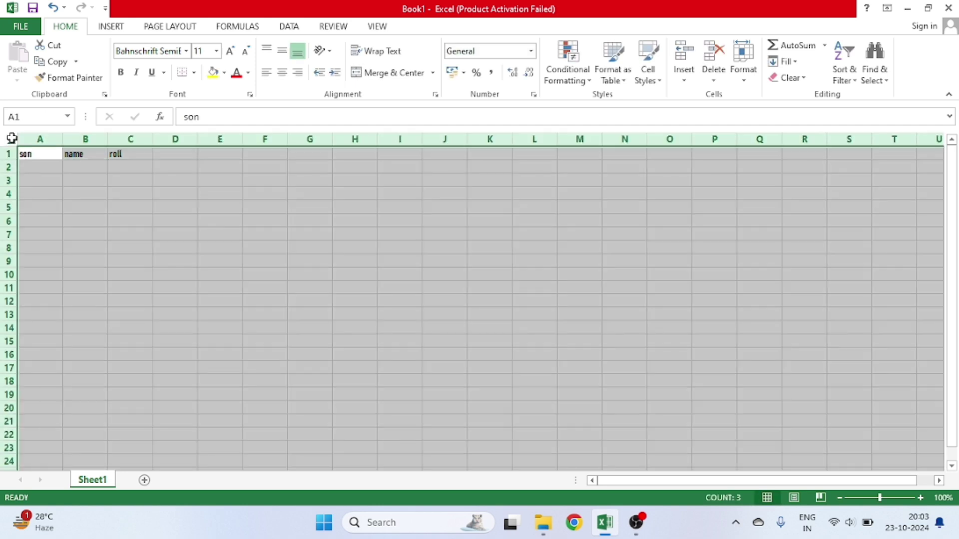
left_click(113, 220)
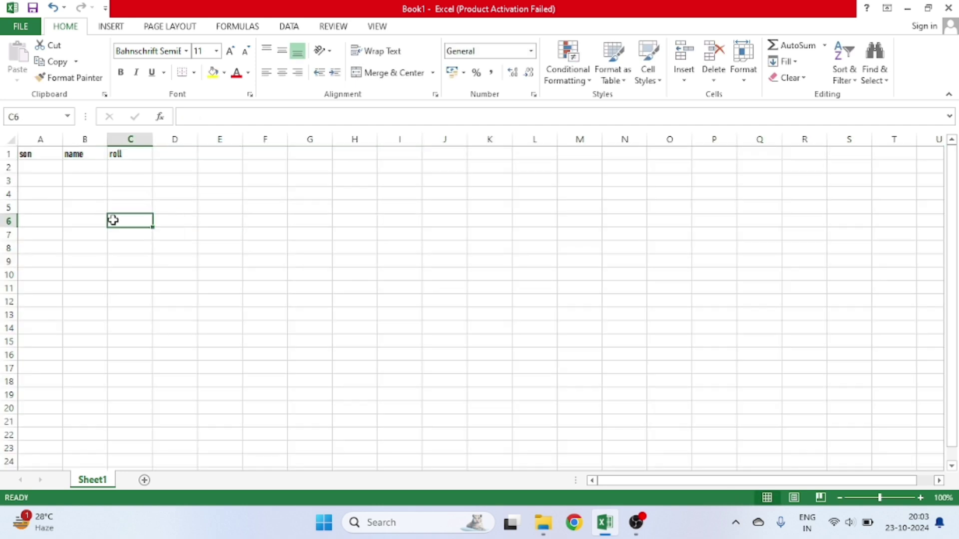
left_click(38, 155)
double_click(31, 155)
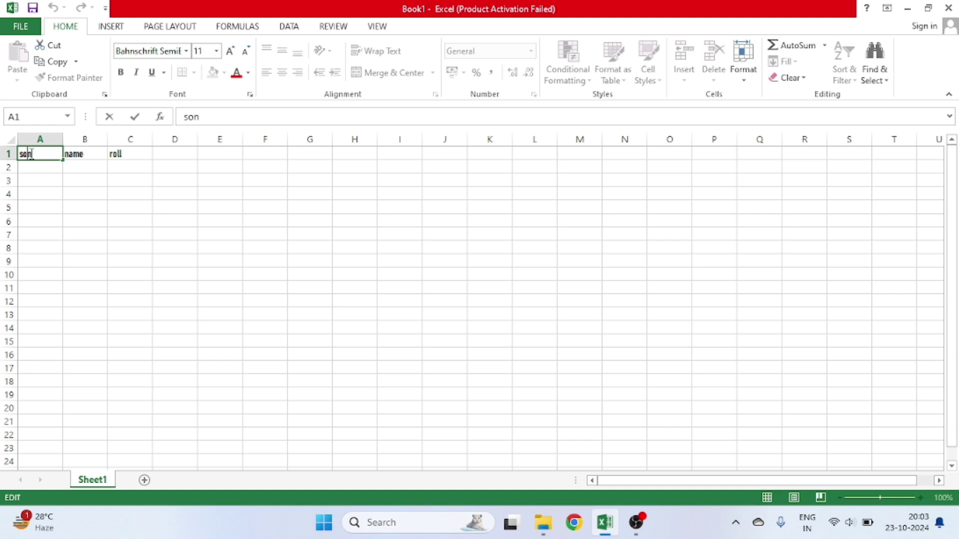
key("BackSpace")
key("BackSpace")
key("Return")
left_click(72, 178)
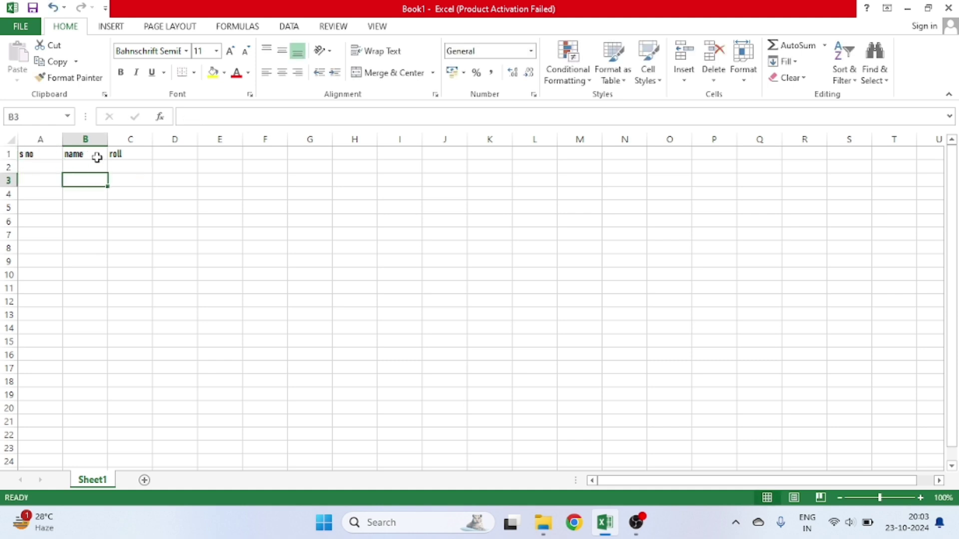
left_click(103, 231)
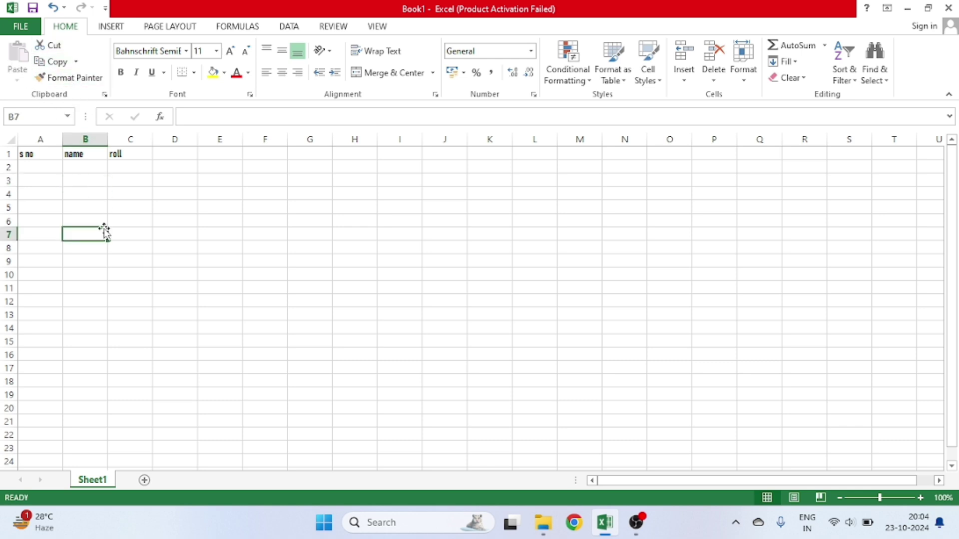
left_click(47, 158)
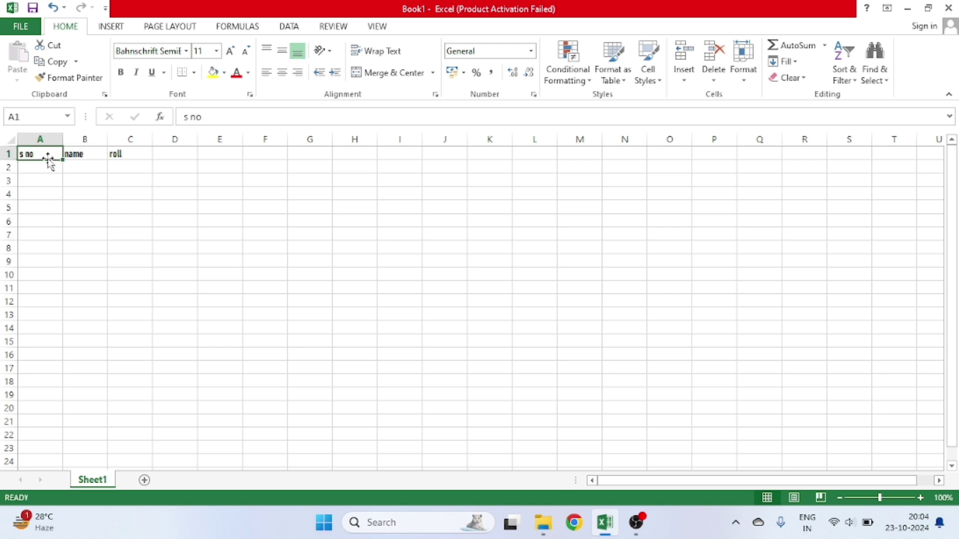
left_click(84, 167)
Fill cells A2 to A6 under the s no heading with 12, 3, 4, 4 and 5.
left_click(52, 165)
type("2")
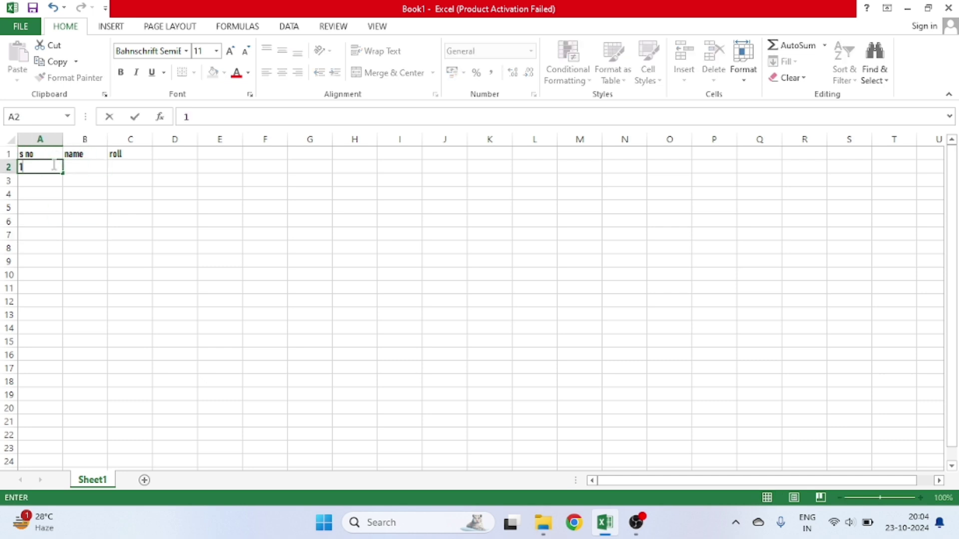
key("Return")
type("3")
key("Return")
type("4")
key("Return")
type("4")
key("Return")
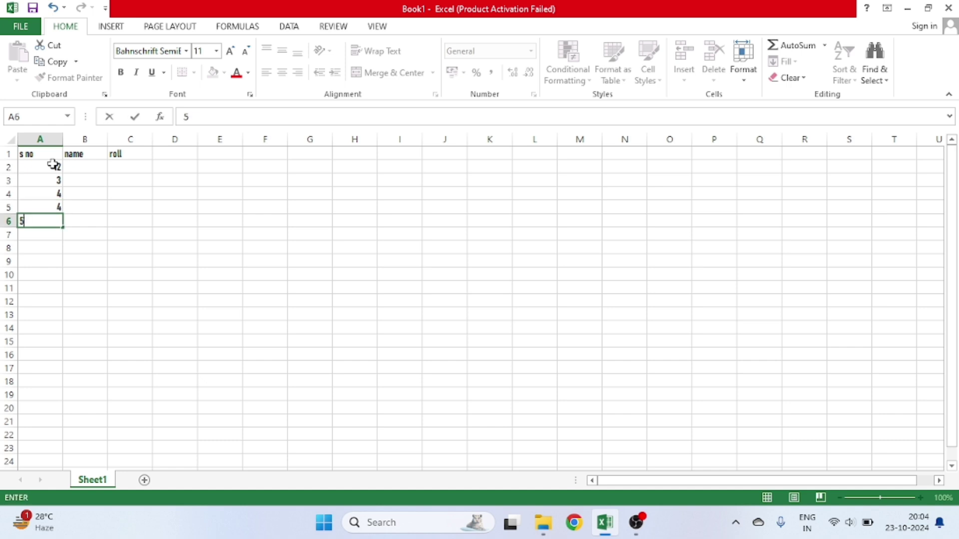
type("5")
Enter a first name in each of cells B2 to B5 under the name heading.
left_click(87, 163)
type("raju'")
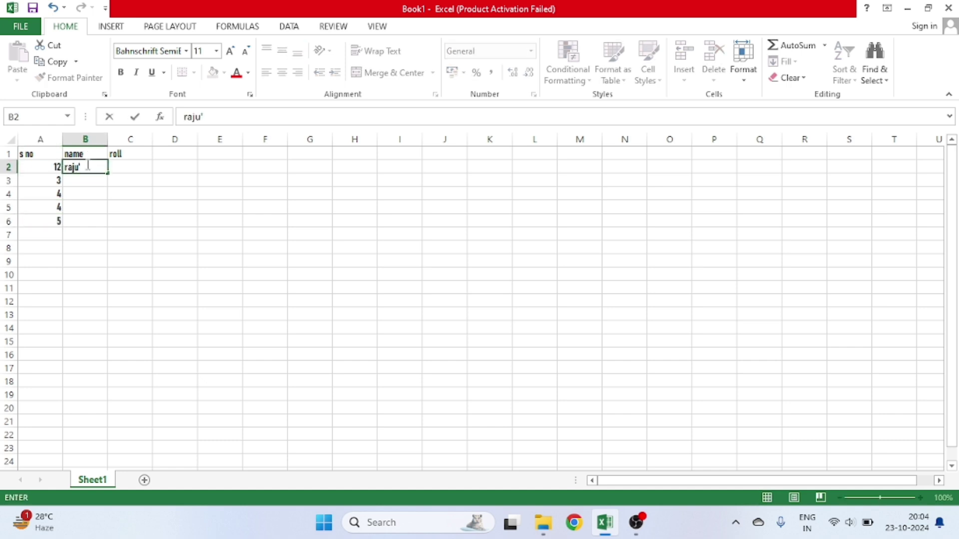
key("Return")
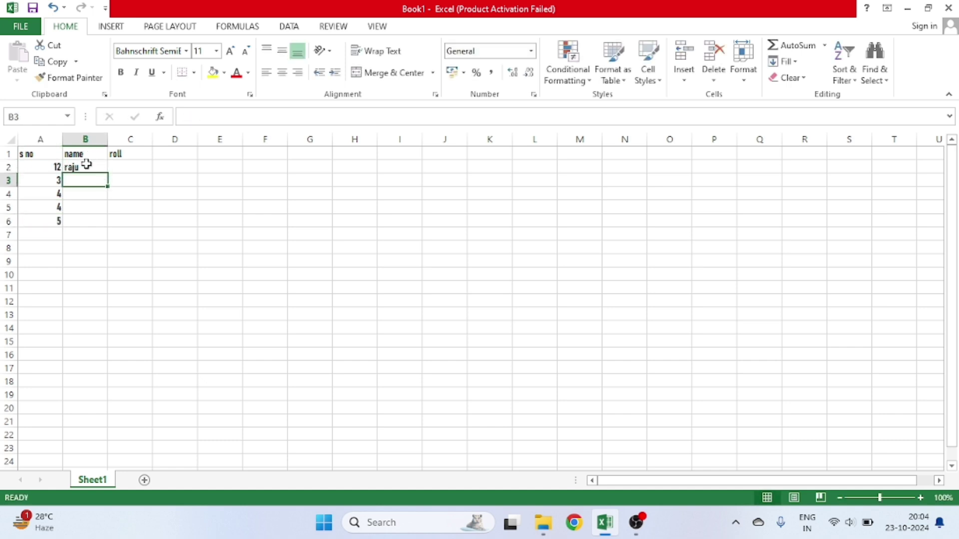
type("ma")
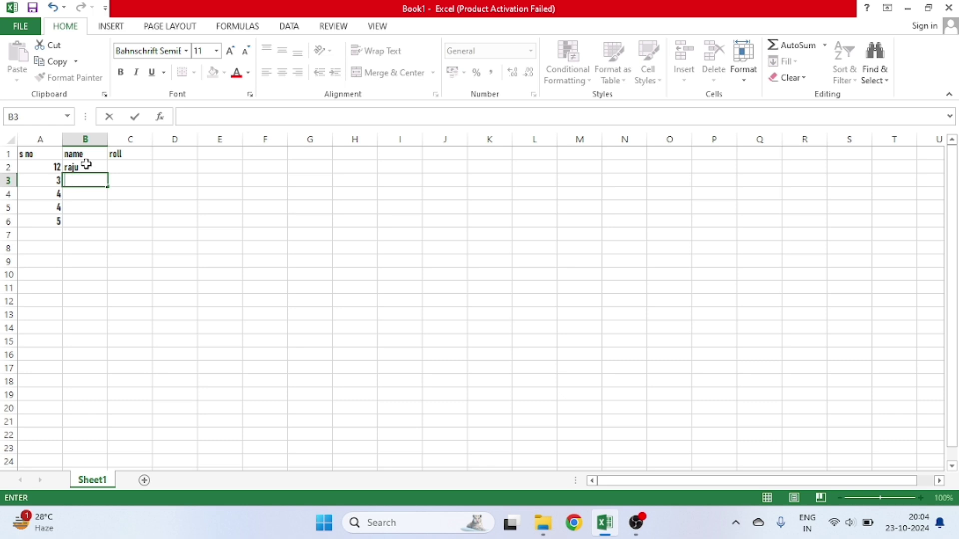
type("an")
key("Return")
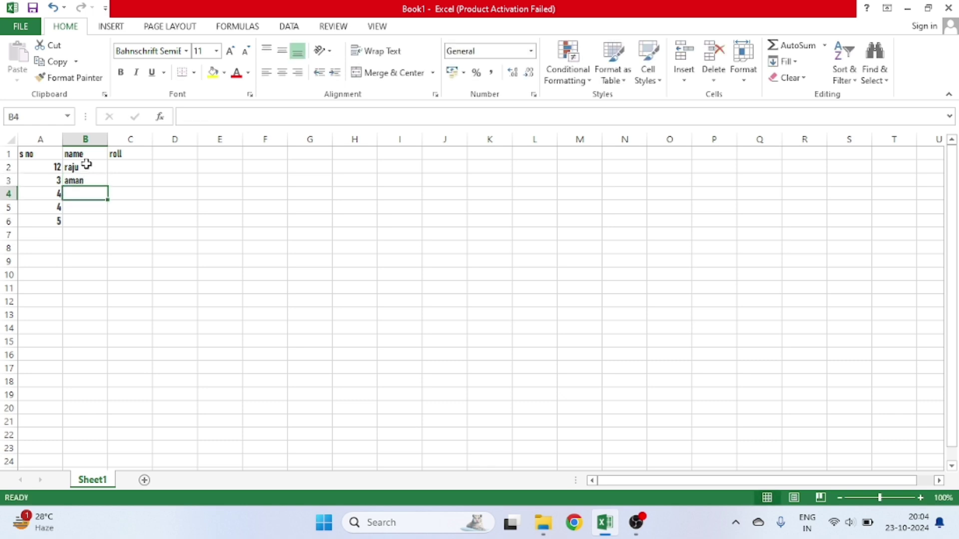
type("rajat")
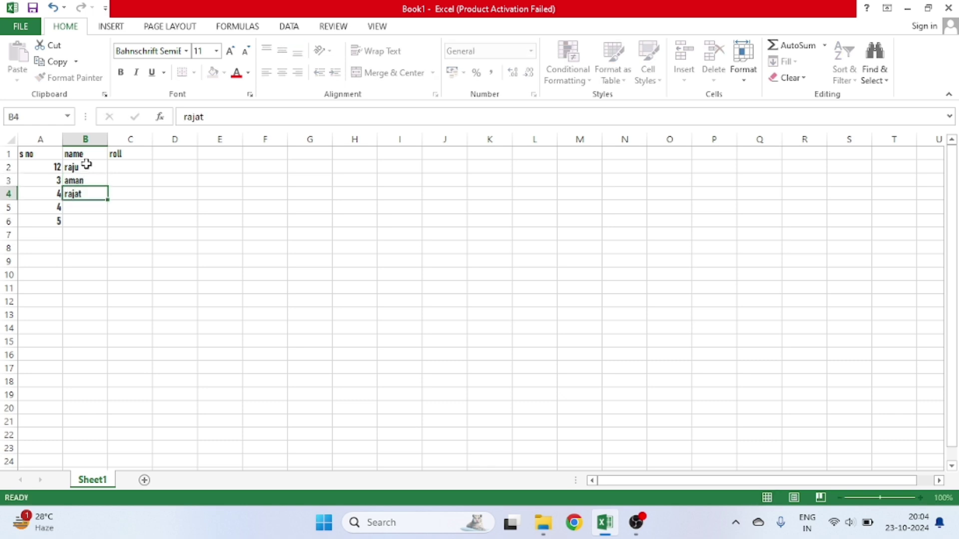
key("Return")
type("rahul")
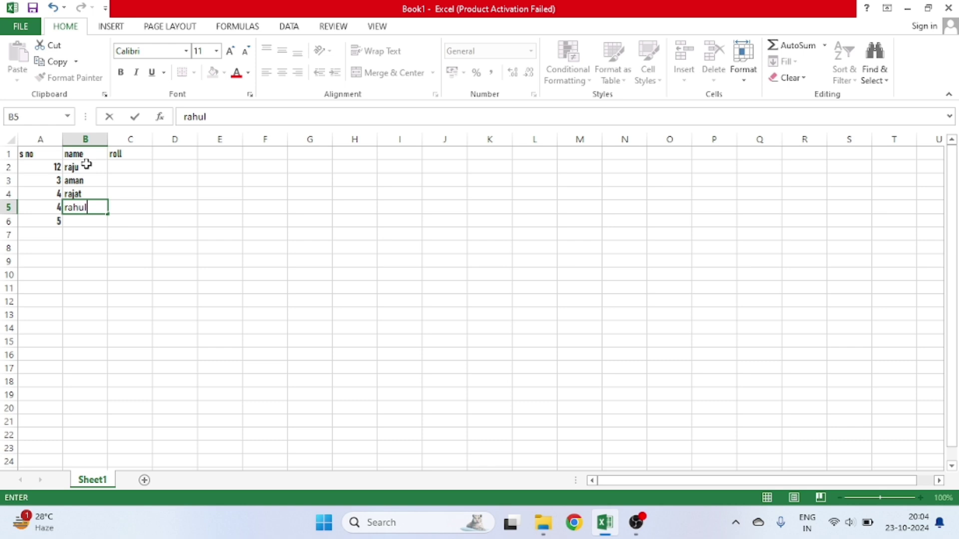
key("Return")
Fill cells C2 to C6 under the roll heading with 0099, 848, 4, 5 and 5.
left_click(130, 169)
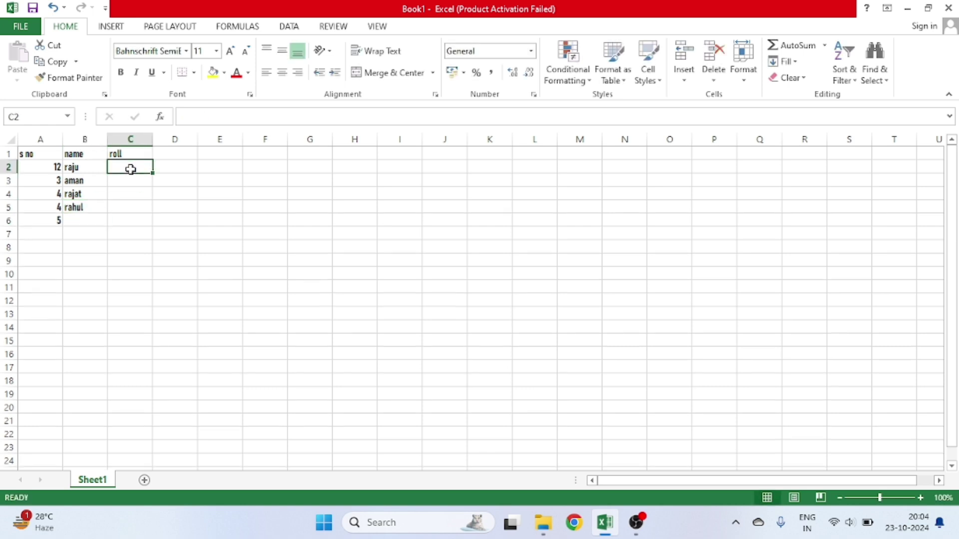
type("0099")
key("Return")
type("848")
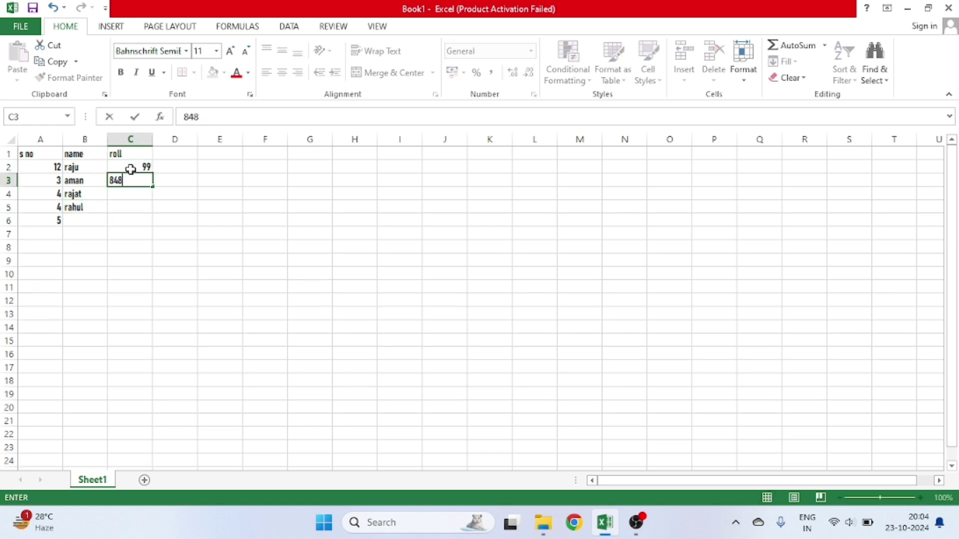
key("Return")
type("4 5")
key("Return")
type("5")
key("Return")
left_click(190, 269)
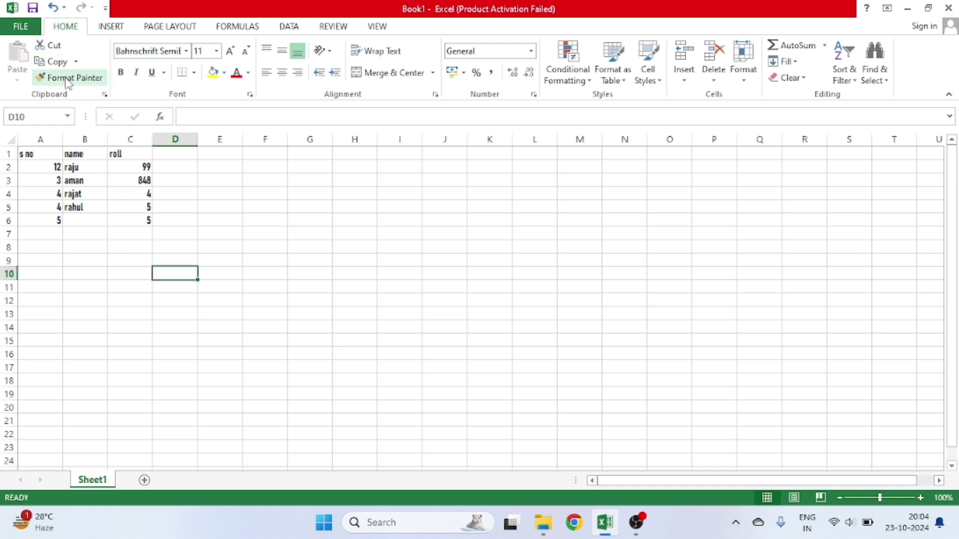
left_click(181, 235)
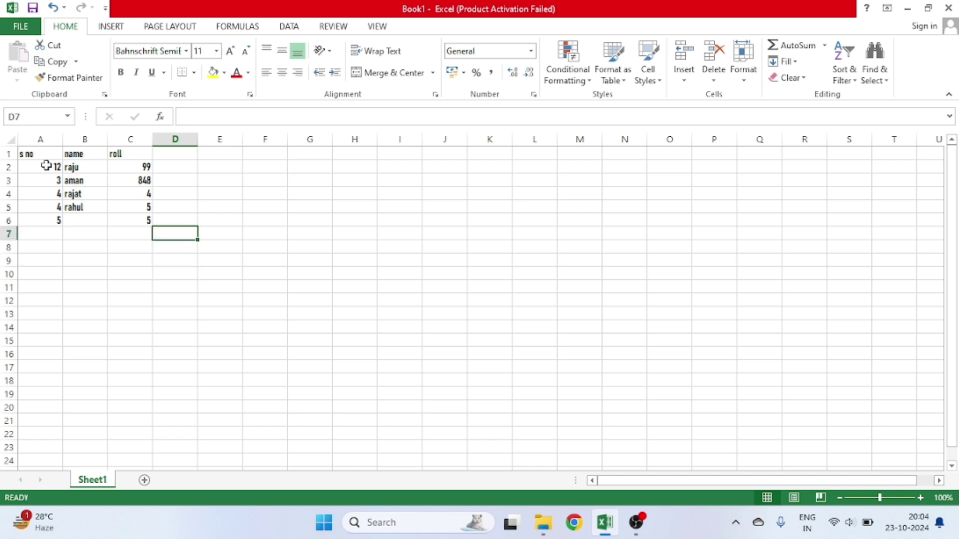
left_click(140, 209)
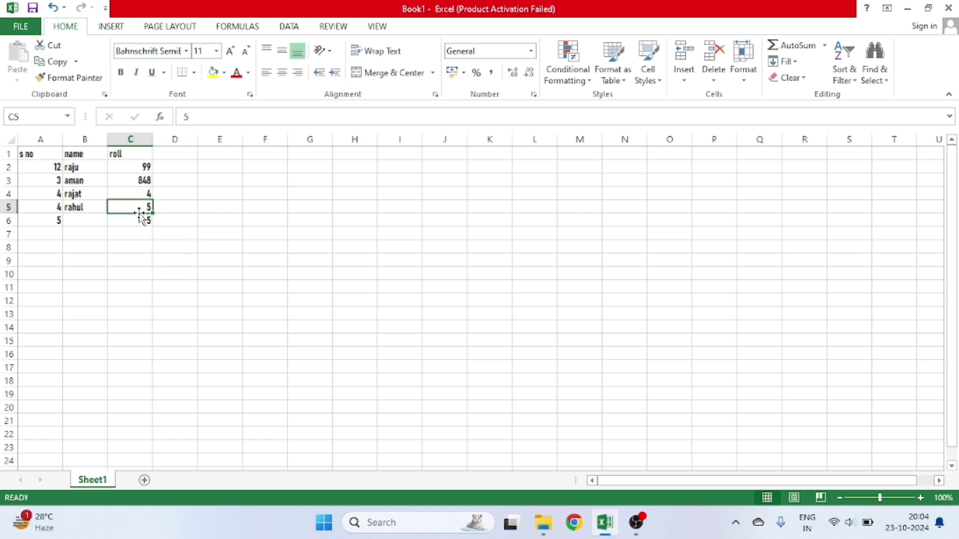
left_click(118, 233)
Cut the name in cell B2 and paste it into the empty cell B6.
left_click(87, 166)
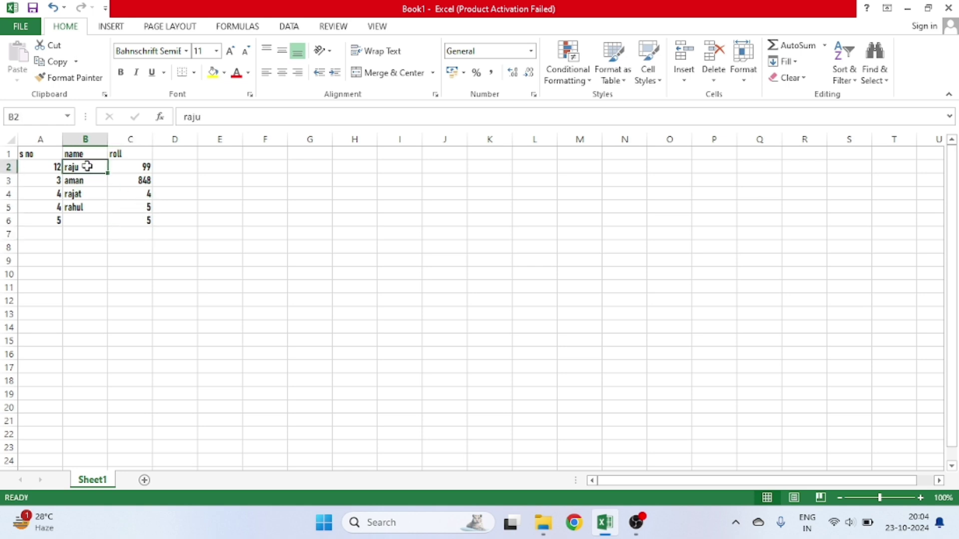
left_click(54, 46)
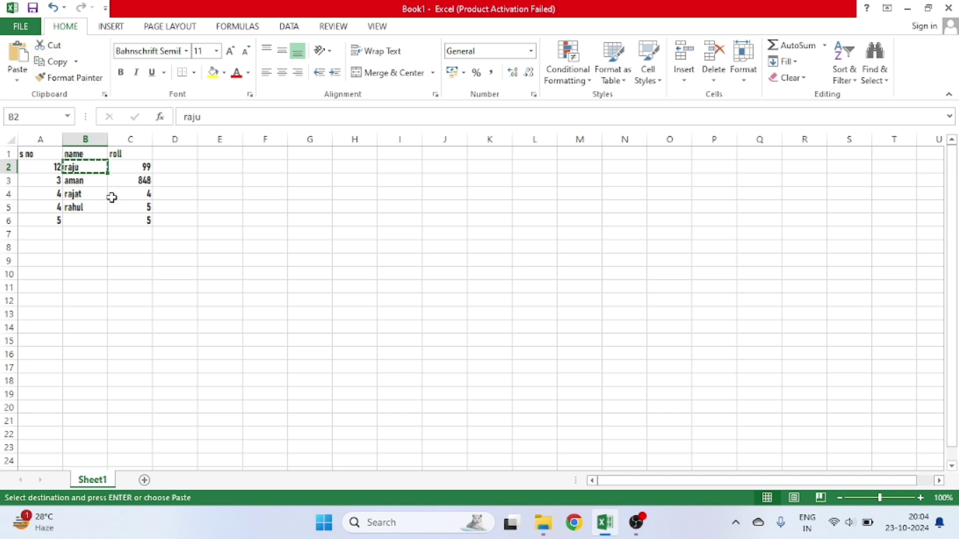
left_click(91, 221)
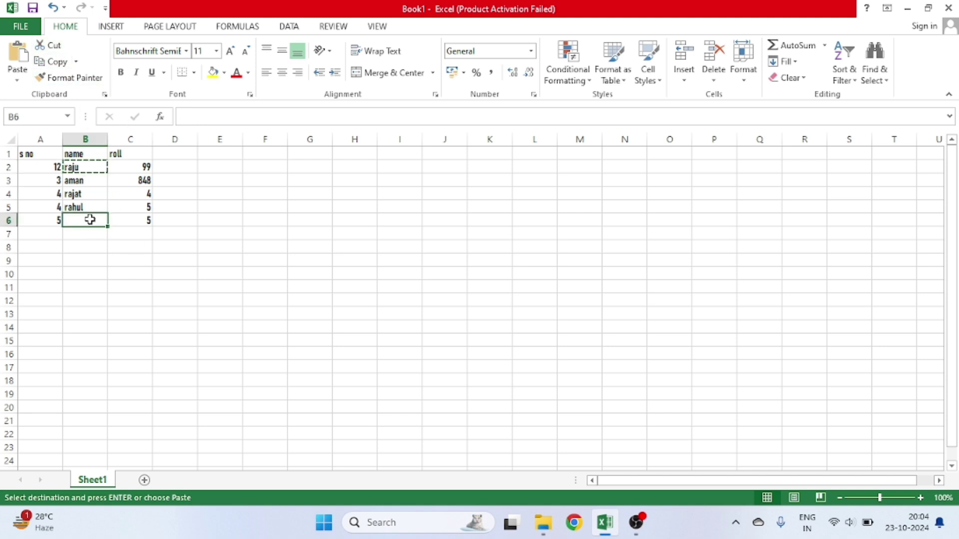
left_click(21, 63)
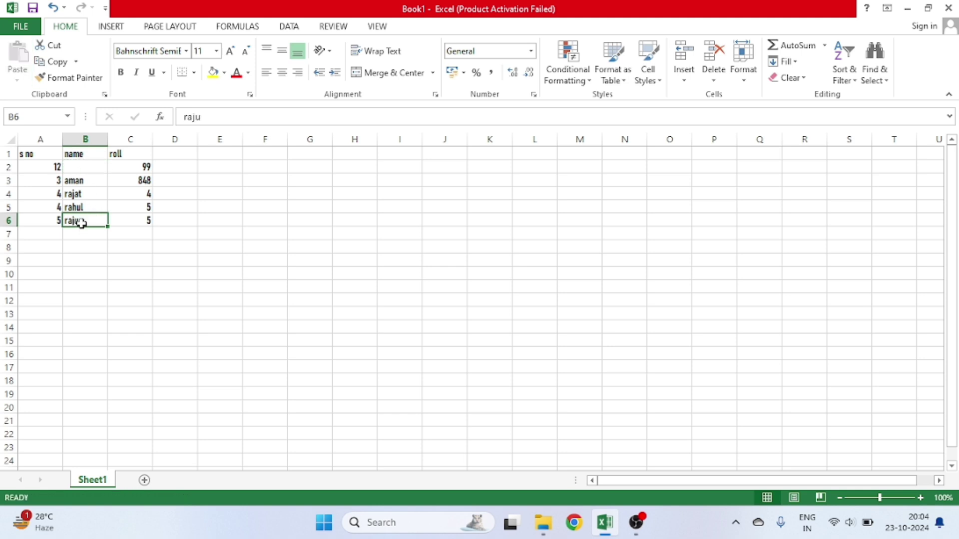
Copy the name in cell B6 and paste it into the empty cell B2.
left_click(114, 232)
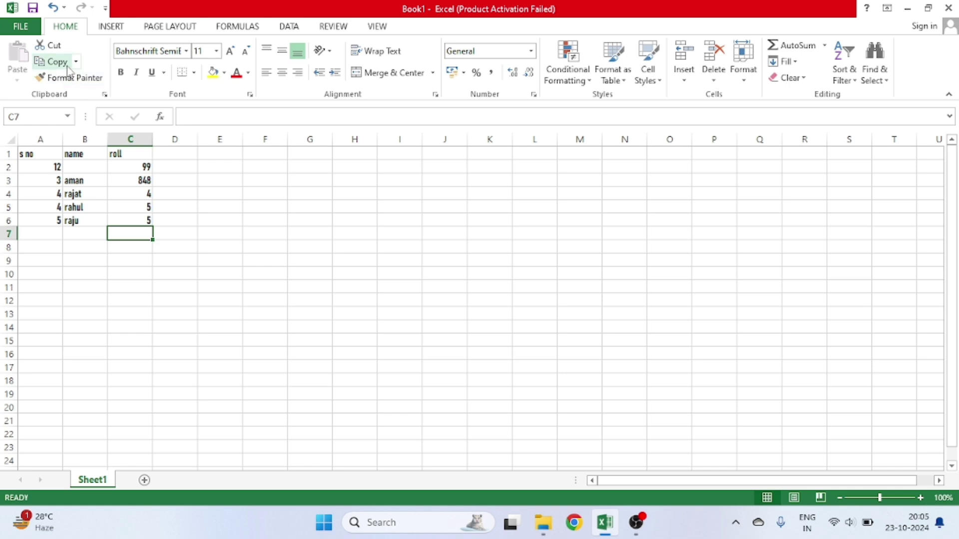
left_click(85, 222)
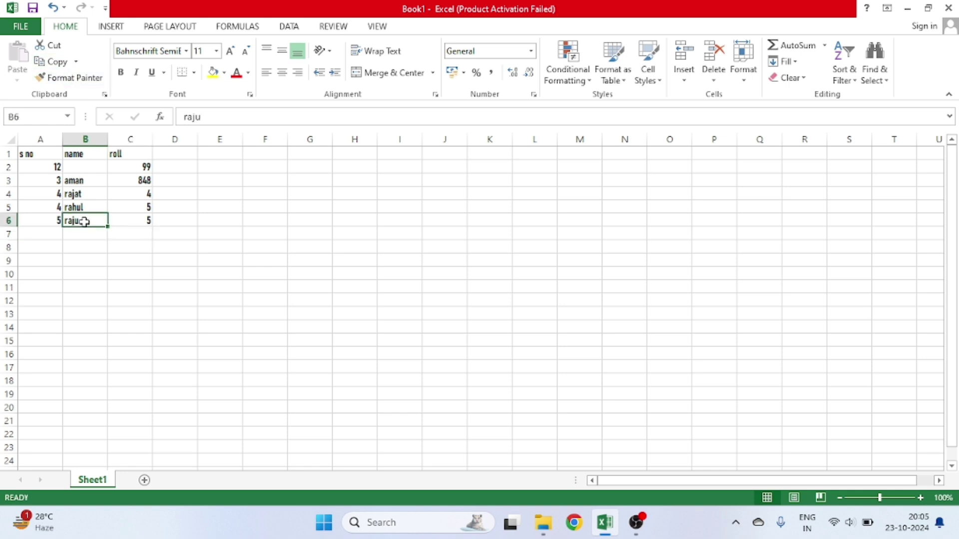
left_click(56, 62)
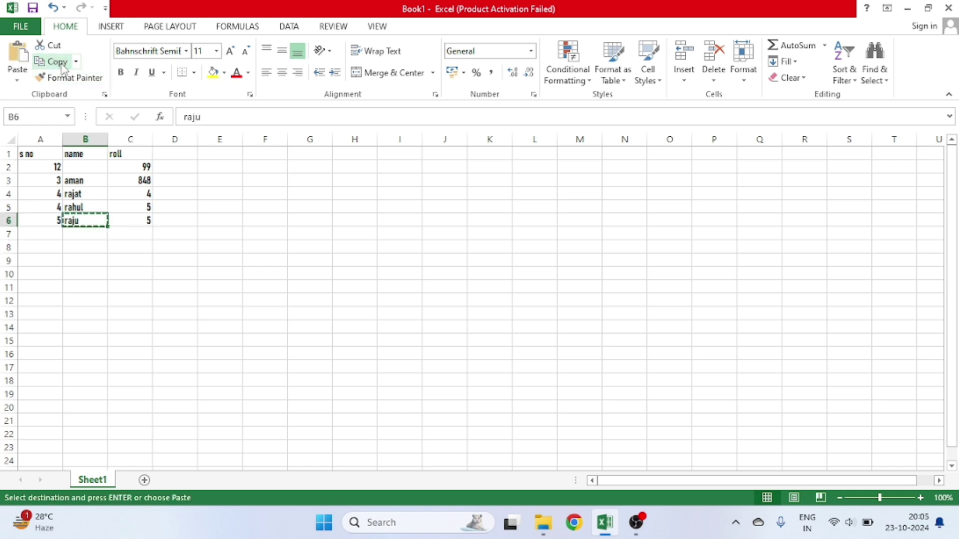
left_click(80, 167)
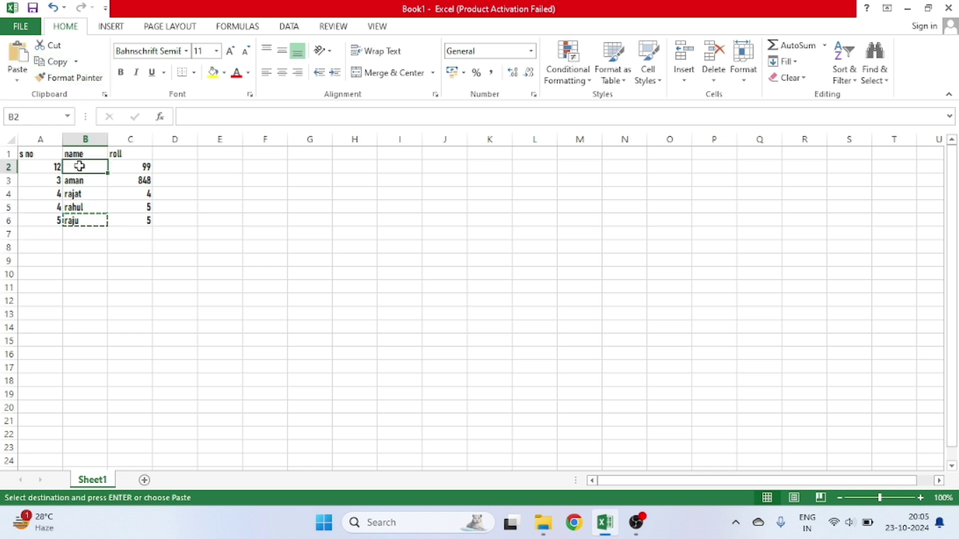
left_click(20, 57)
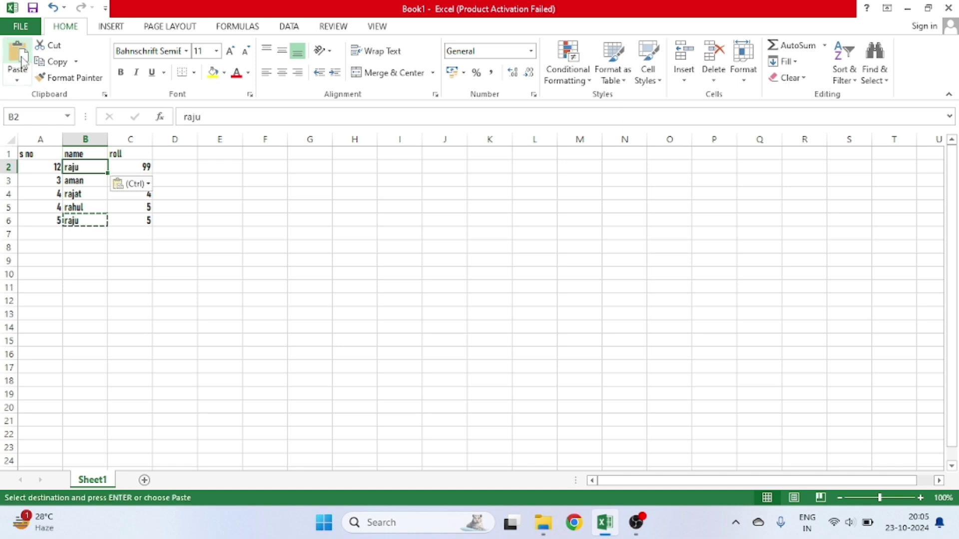
left_click(235, 185)
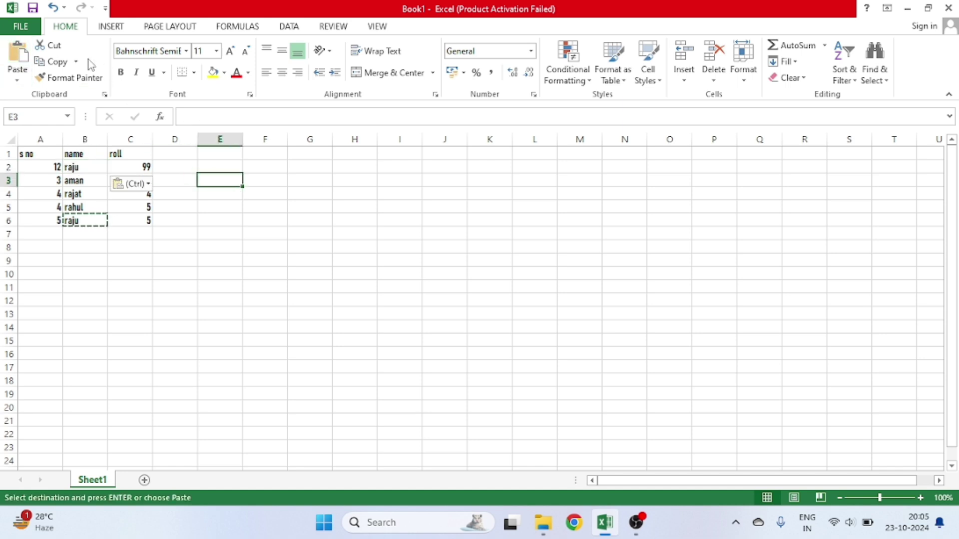
left_click(162, 223)
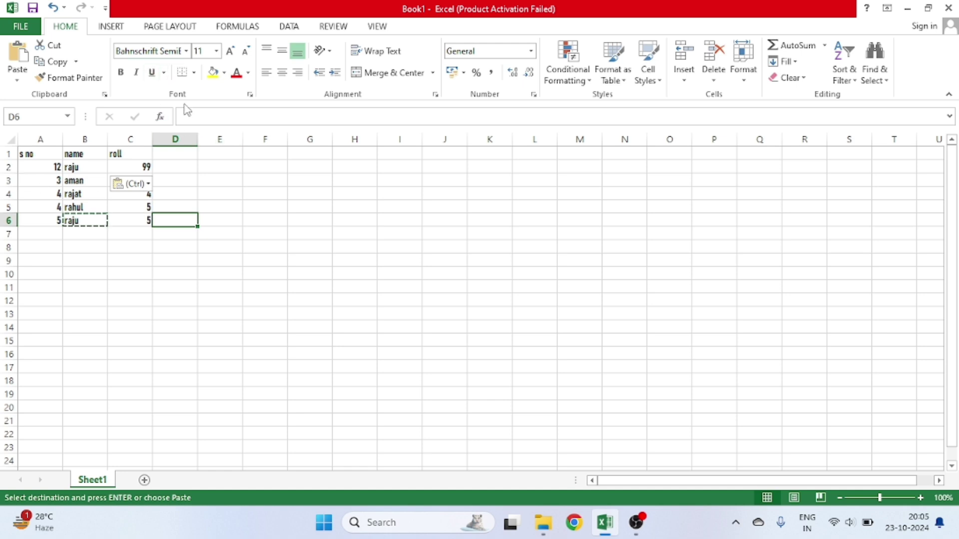
left_click(212, 219)
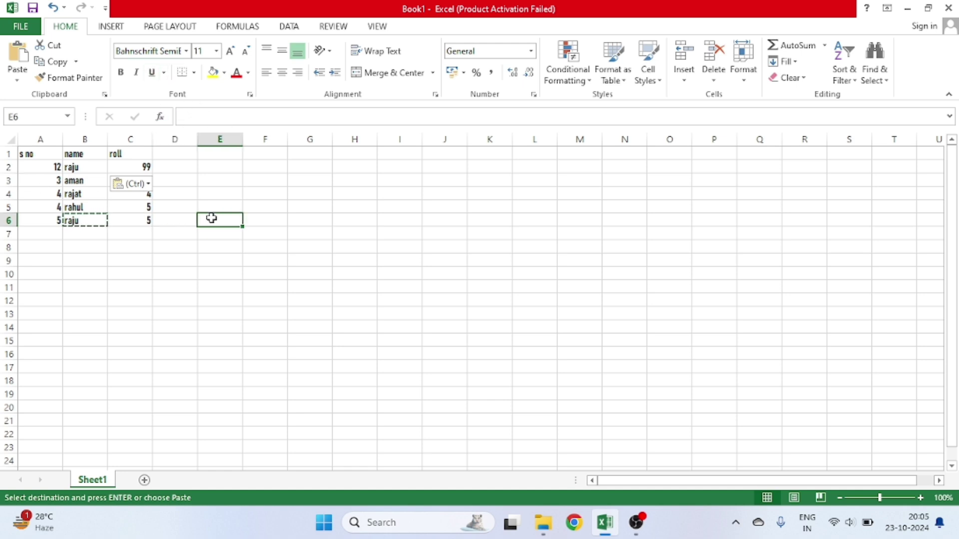
left_click(7, 138)
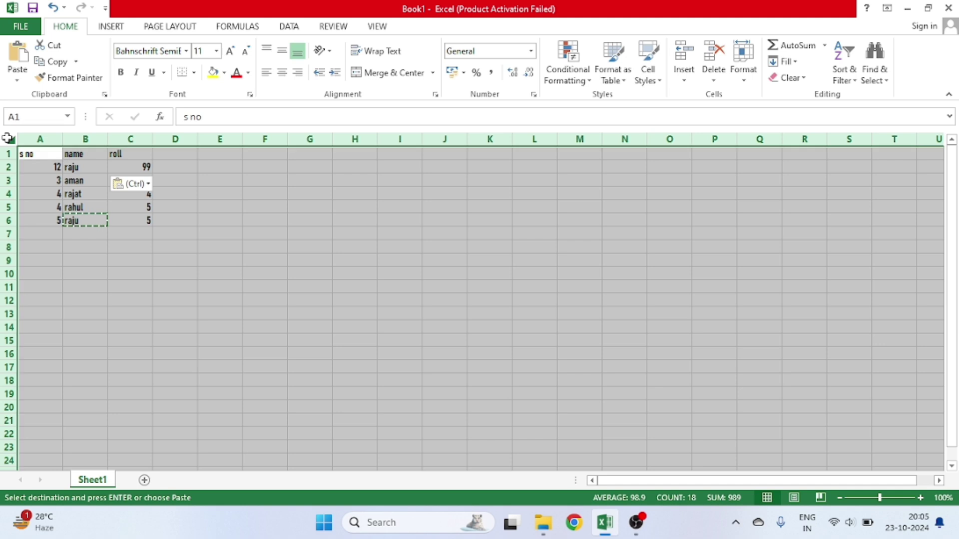
left_click(112, 220)
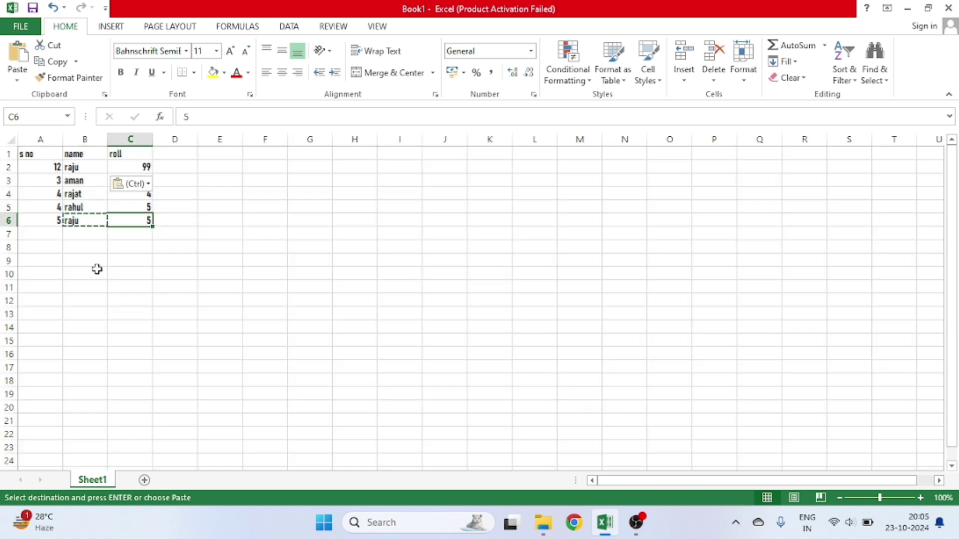
Try the fonts Algerian, Arial and finally Arial Black on the whole sheet.
left_click(9, 139)
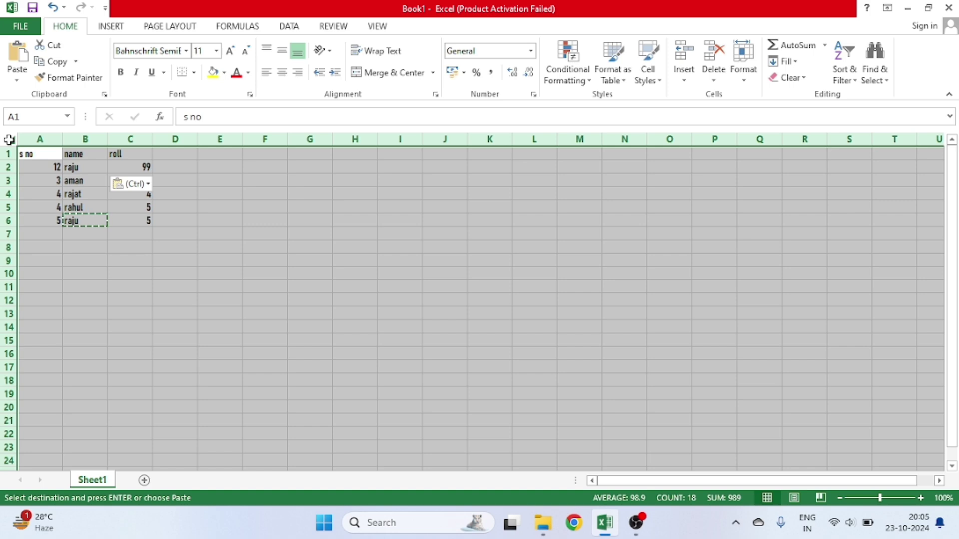
left_click(186, 51)
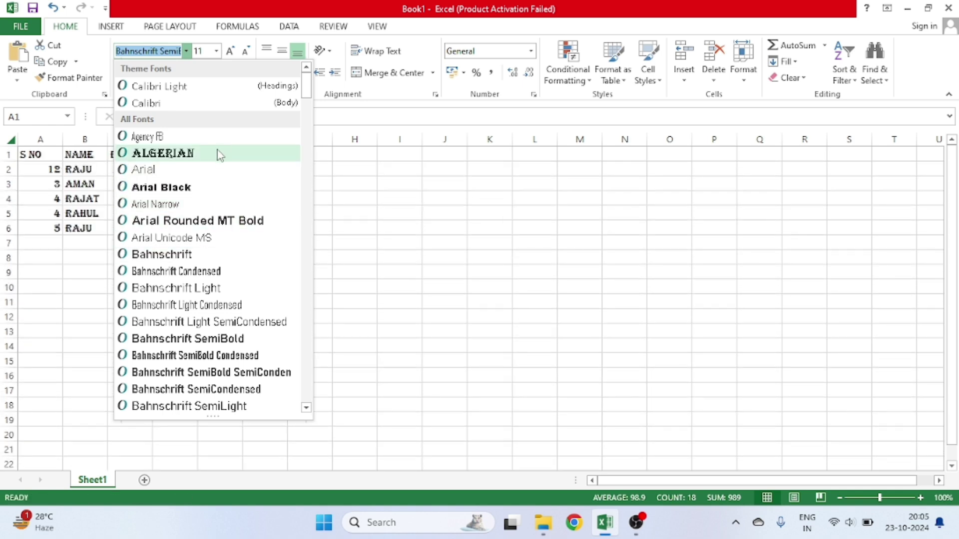
left_click(220, 154)
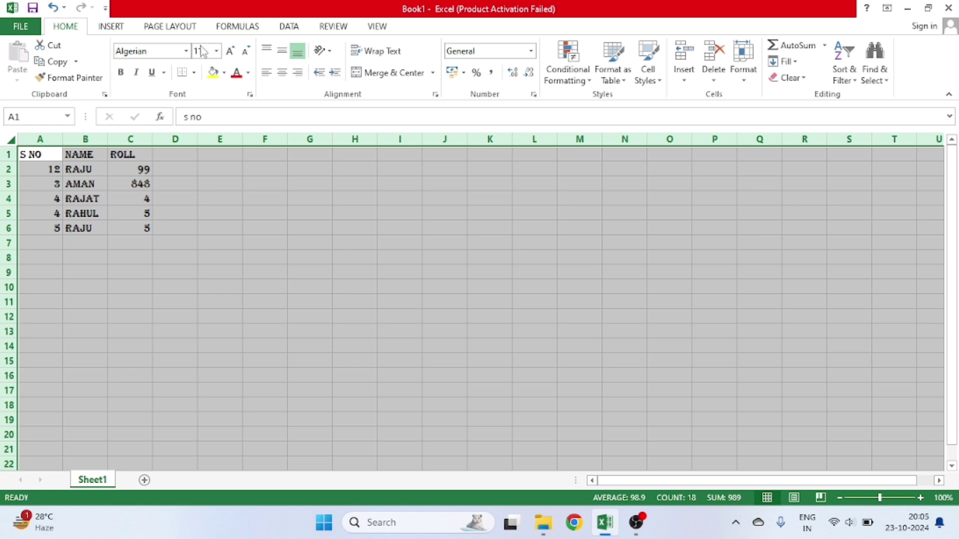
left_click(186, 50)
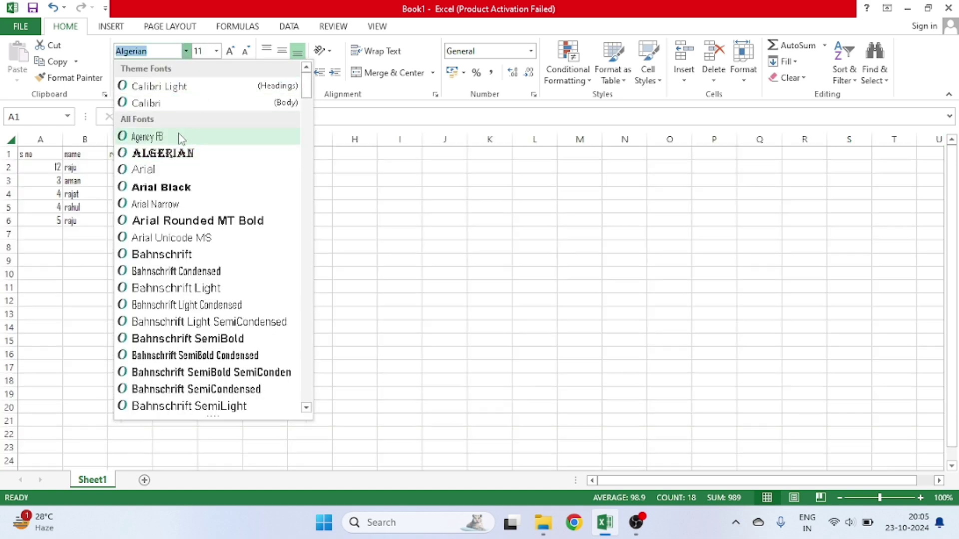
left_click(178, 170)
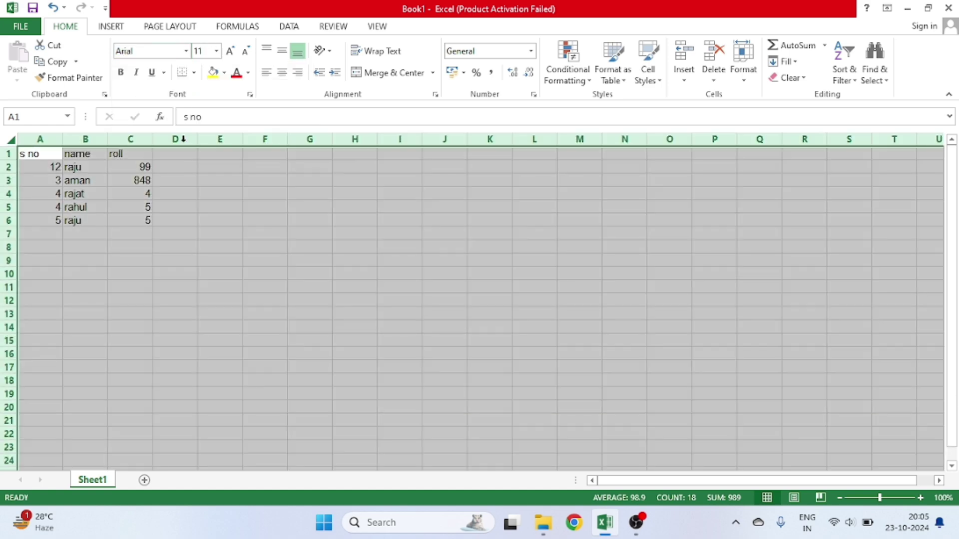
left_click(185, 51)
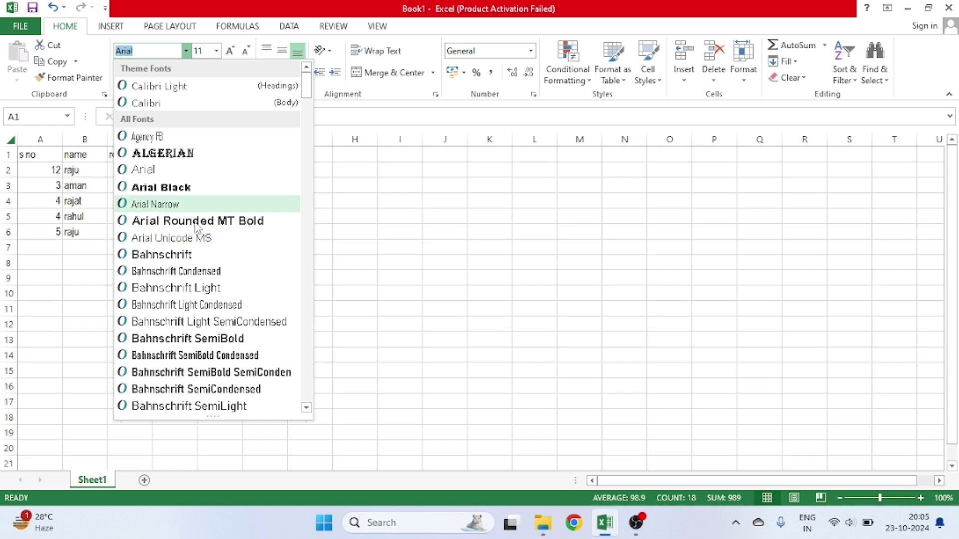
left_click(185, 189)
left_click(201, 240)
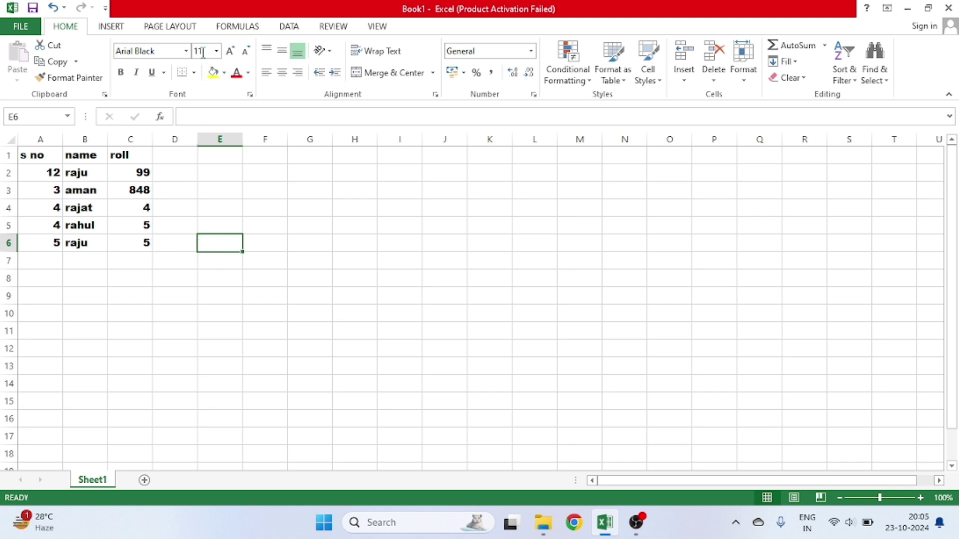
Set the font size of the whole sheet to 9 and change it to 14.
left_click(102, 186)
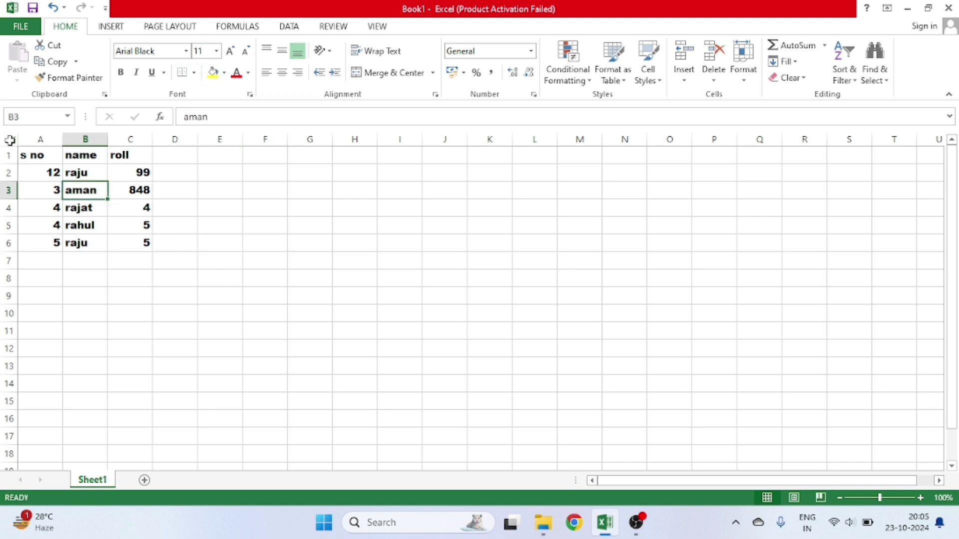
left_click(10, 140)
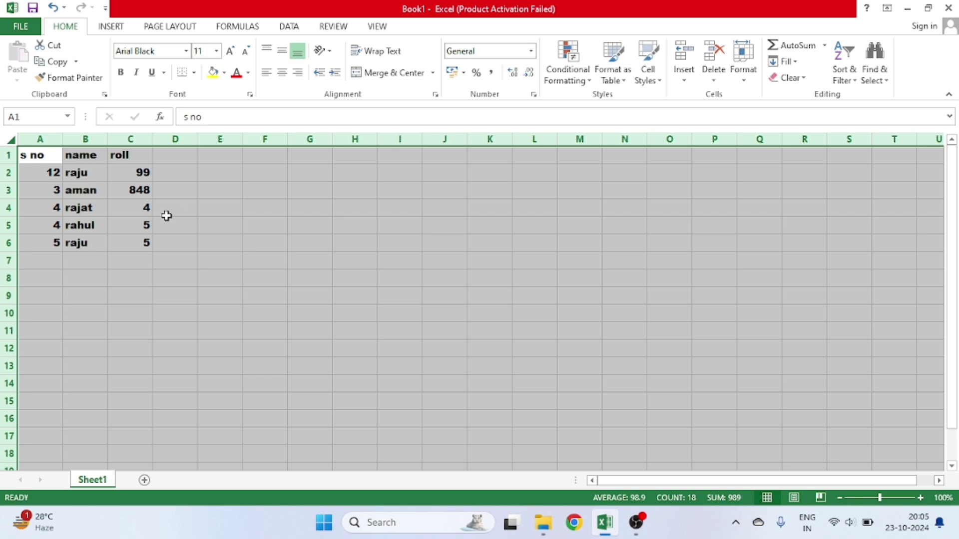
left_click(216, 51)
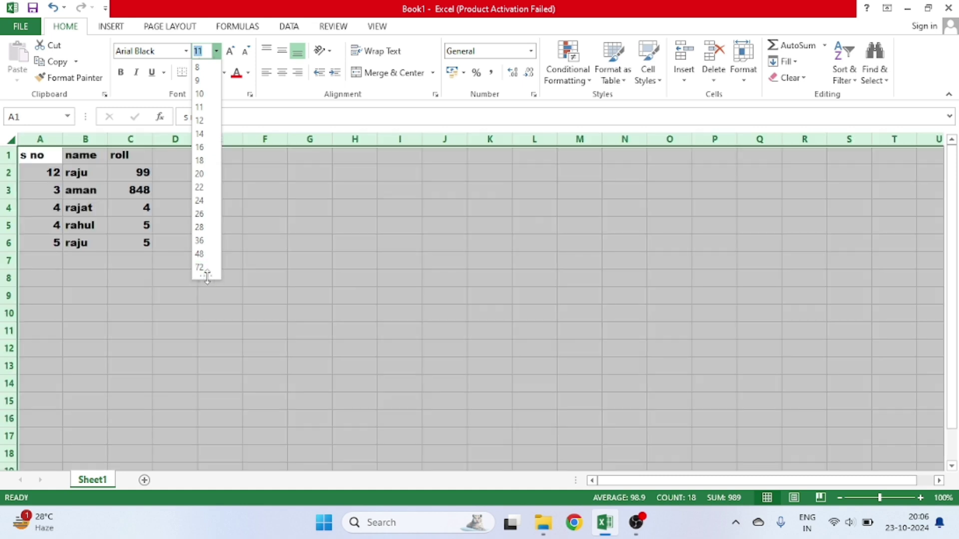
mouse_move(207, 276)
left_mouse_down()
mouse_move(203, 350)
mouse_move(205, 278)
left_mouse_up()
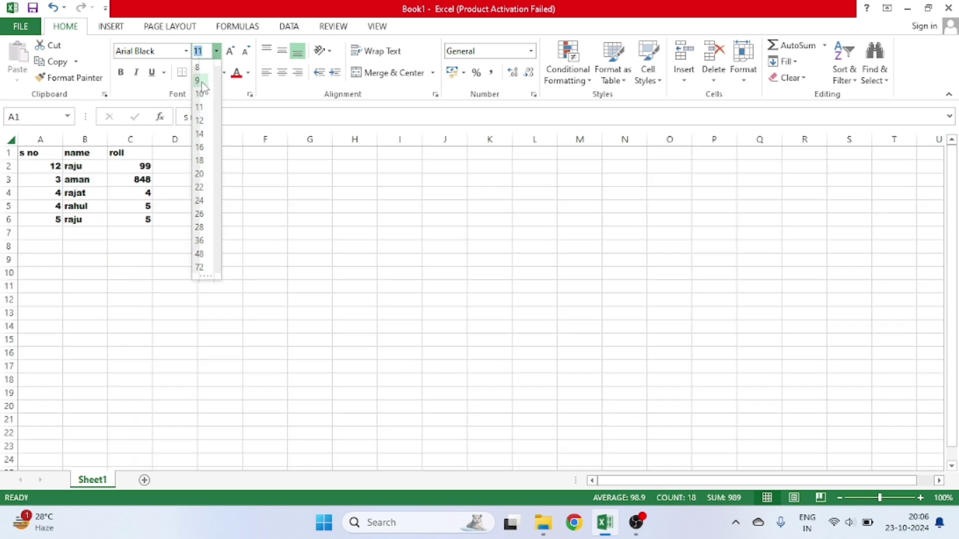
left_click(202, 81)
left_click(217, 52)
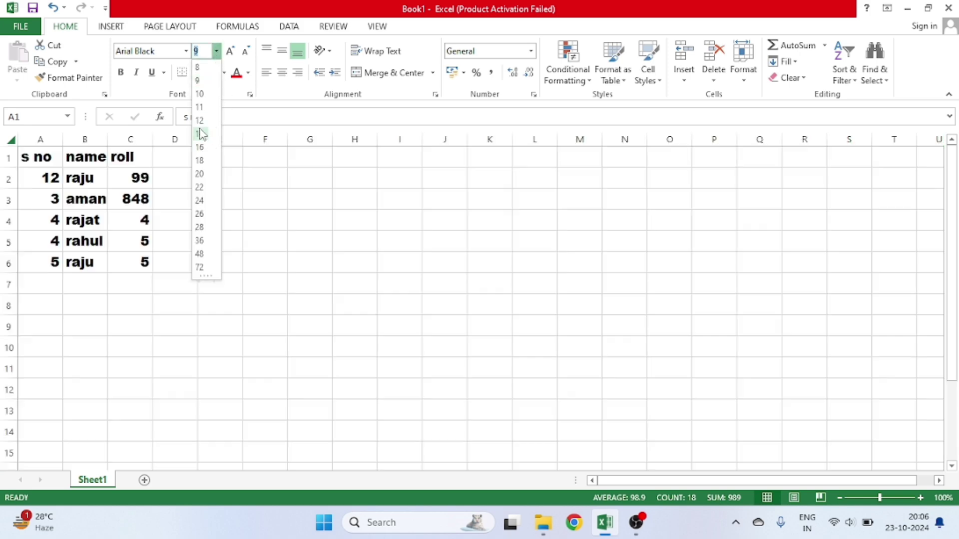
left_click(200, 129)
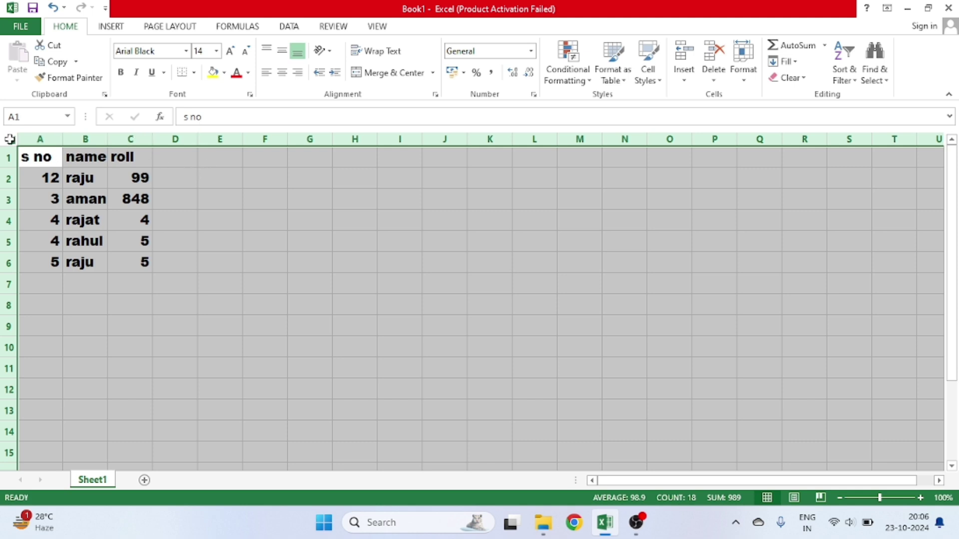
Increase the font size of the whole sheet one increment at a time up to 22.
left_click(229, 51)
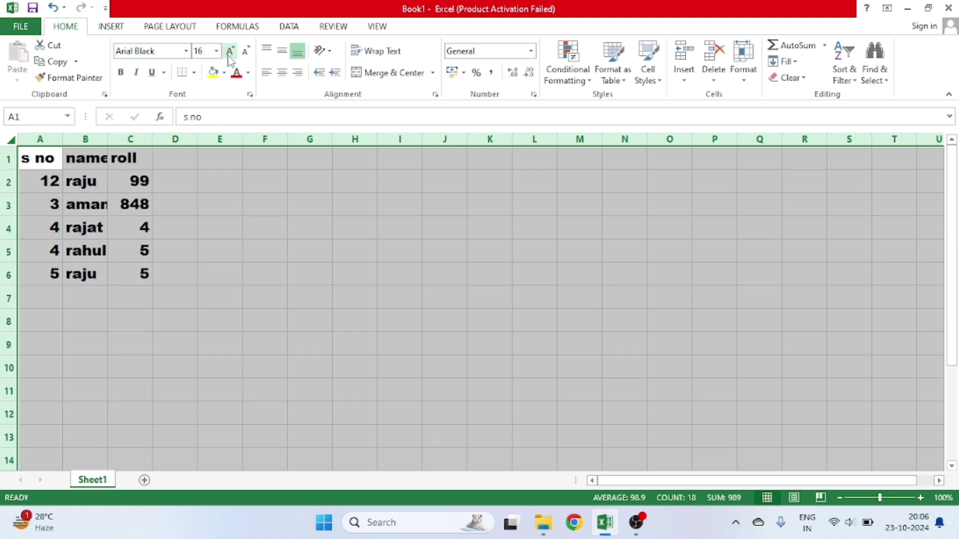
left_click(229, 51)
left_click(229, 51)
left_click(229, 51)
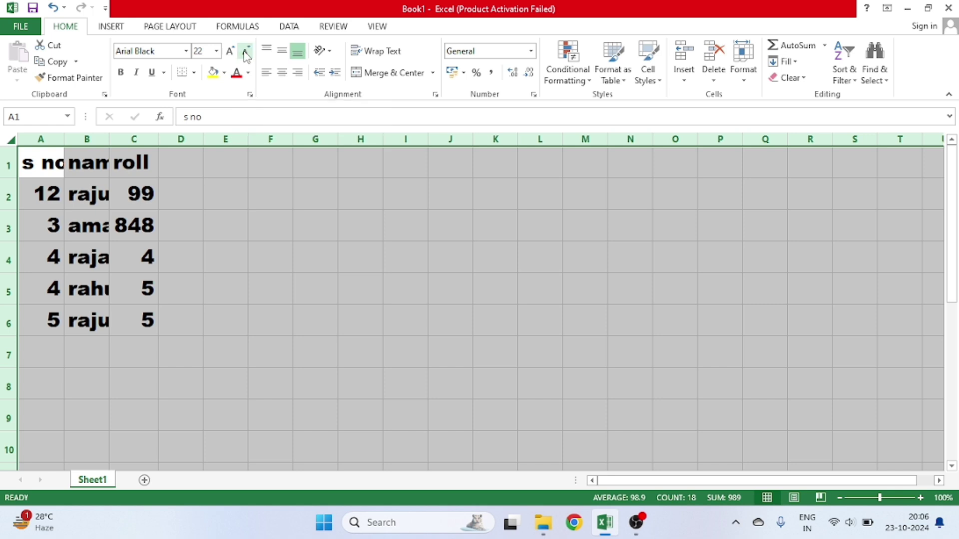
Decrease the font size of the whole sheet one increment at a time down to 12.
left_click(245, 52)
left_click(245, 52)
left_click(245, 52)
left_click(245, 52)
left_click(246, 52)
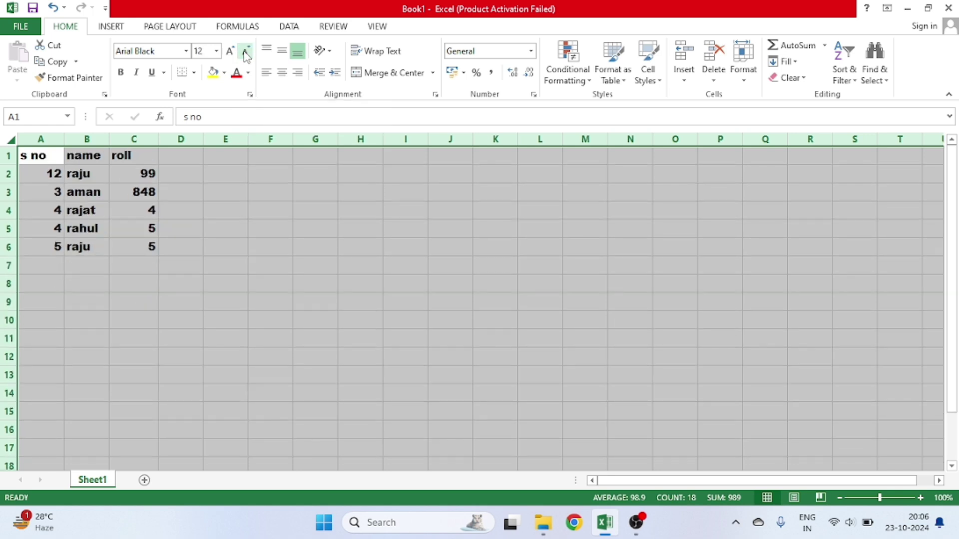
left_click(207, 228)
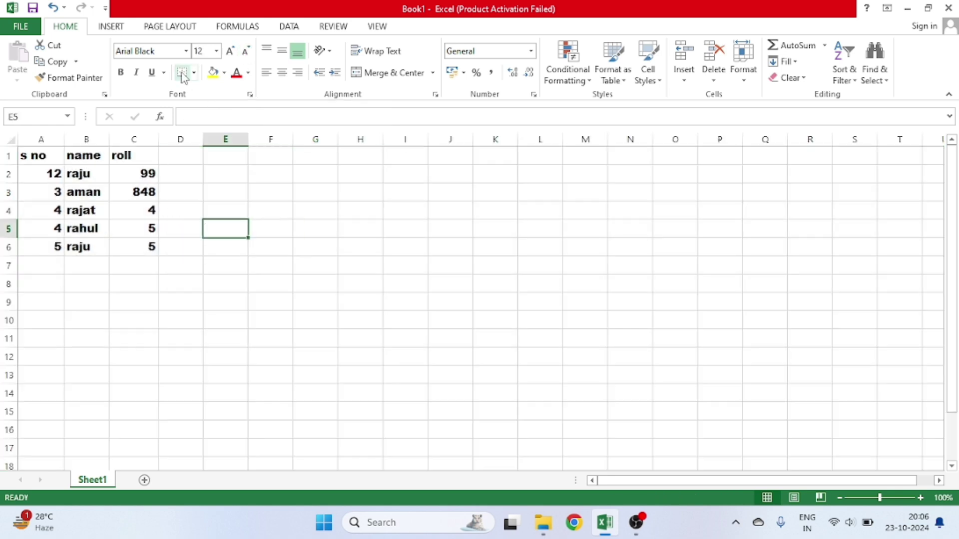
Make the roll value in cell C6 bold.
left_click(171, 243)
left_click(196, 295)
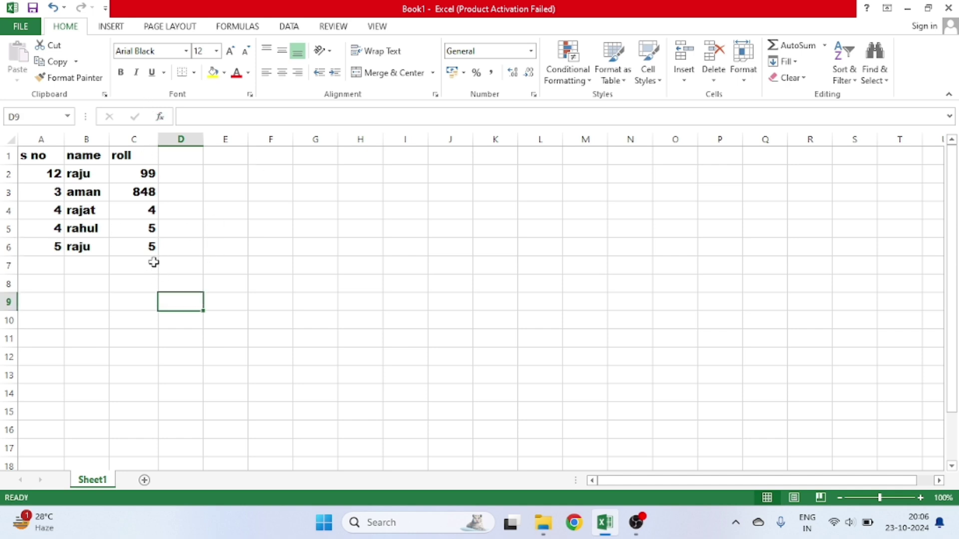
left_click(175, 276)
left_click(149, 244)
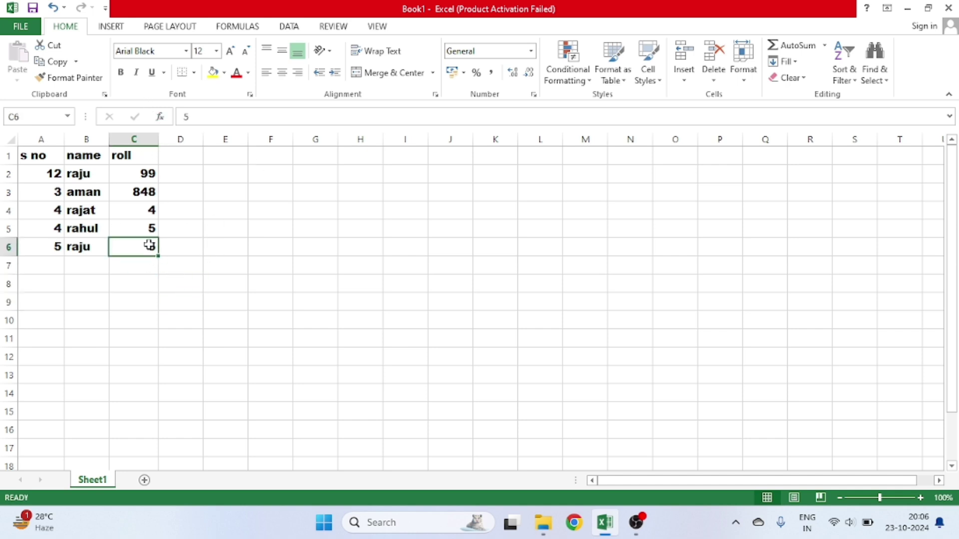
left_click(121, 73)
Set the font of the whole sheet to Calibri.
left_click(10, 140)
left_click(186, 51)
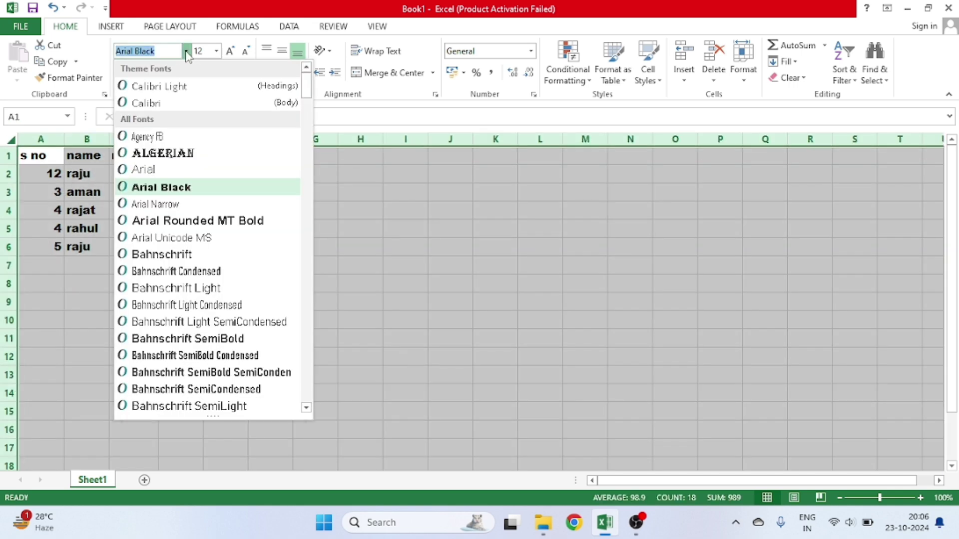
left_click(169, 105)
left_click(175, 229)
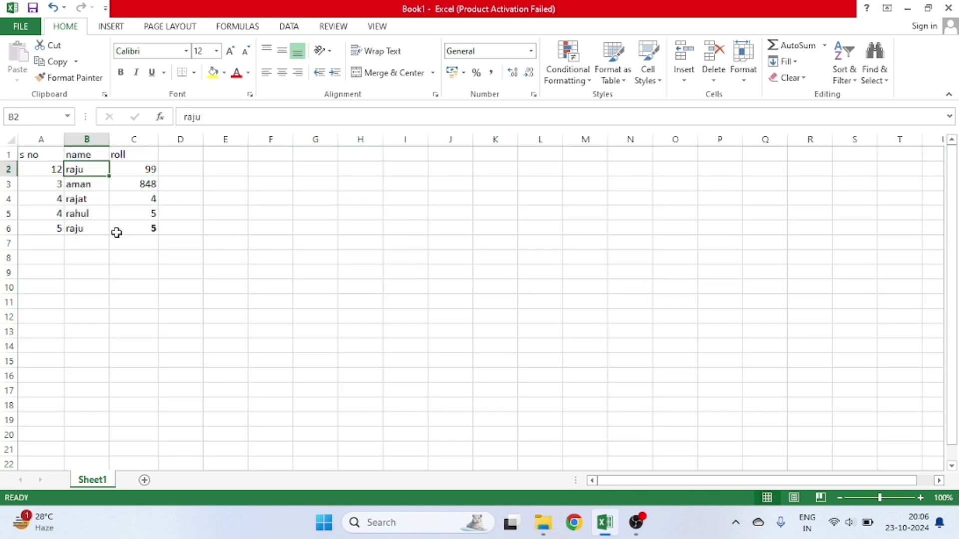
Make the name in cell B2 bold and the name in cell B3 italic.
left_click(121, 73)
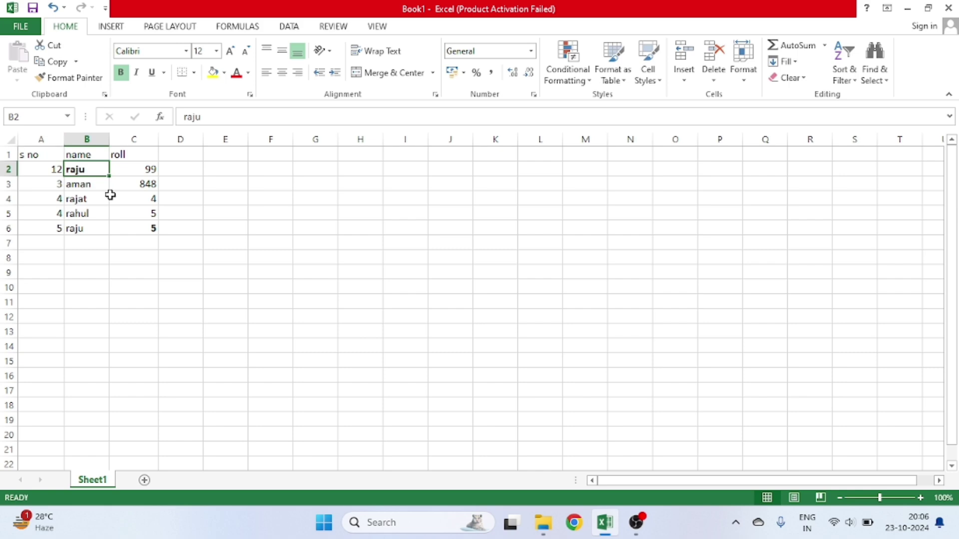
scroll(110, 194, "up", 4, "ctrl")
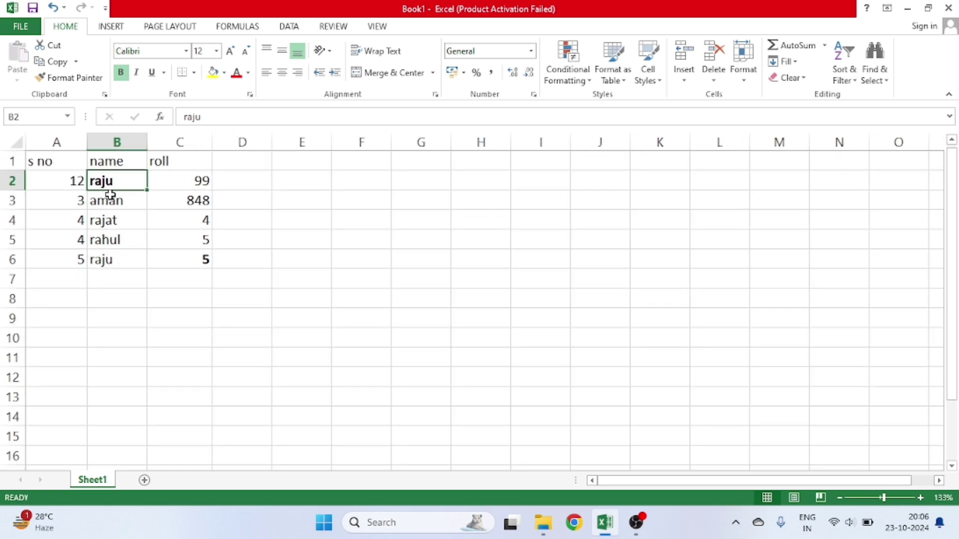
scroll(110, 194, "up", 3, "ctrl")
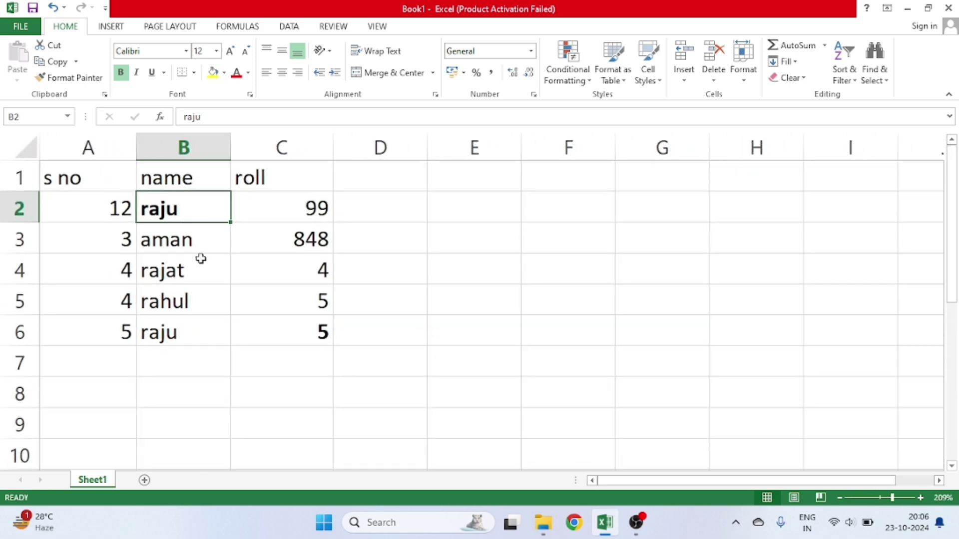
left_click(194, 248)
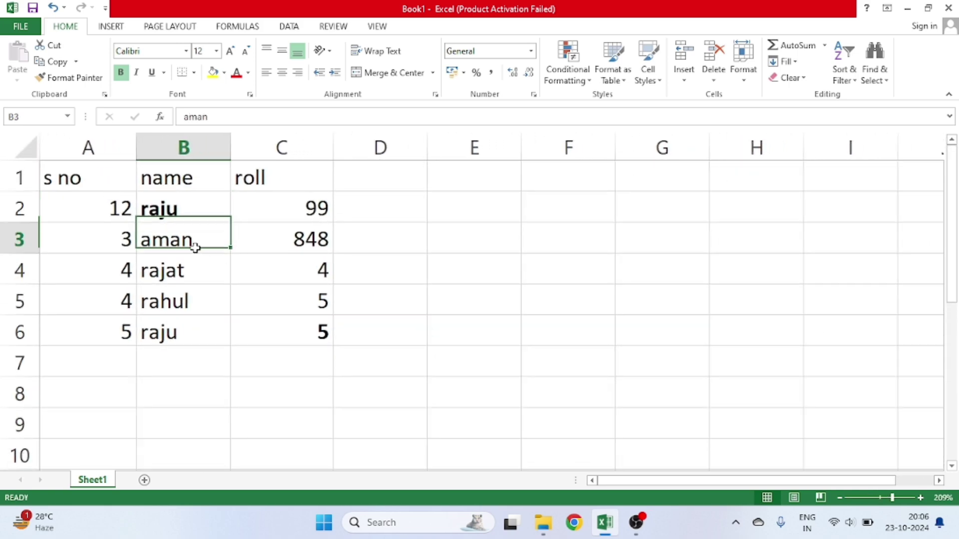
left_click(137, 73)
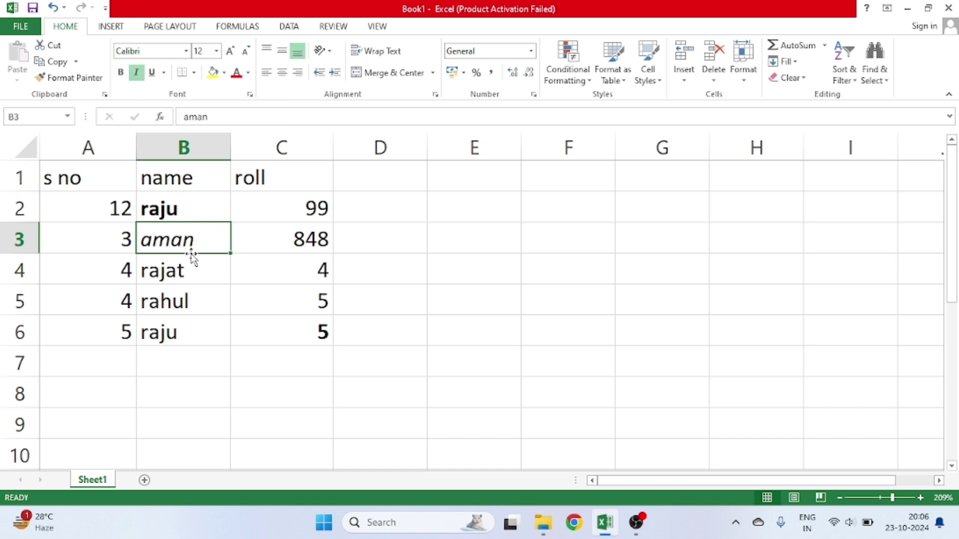
Underline the name in cell B4 and change the style to a double underline.
left_click(190, 269)
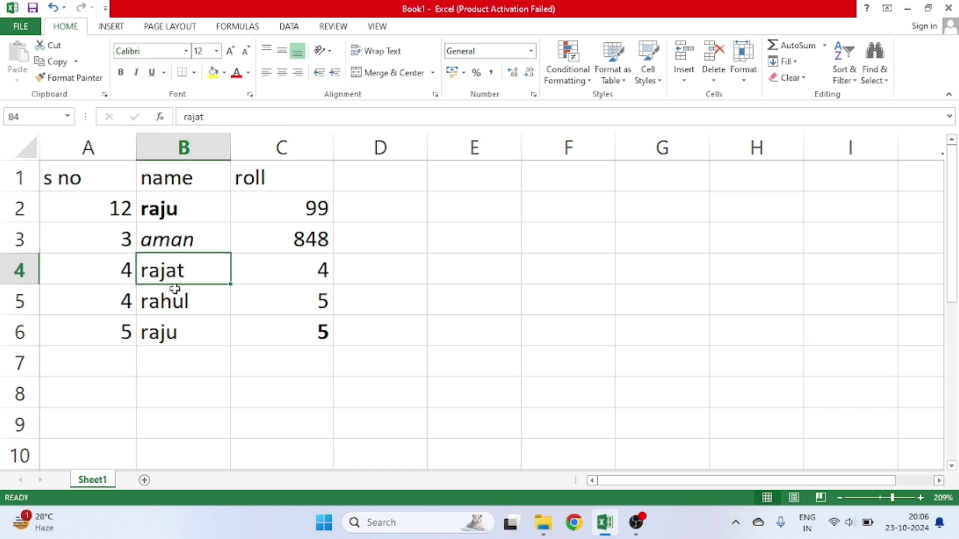
left_click(152, 73)
left_click(164, 73)
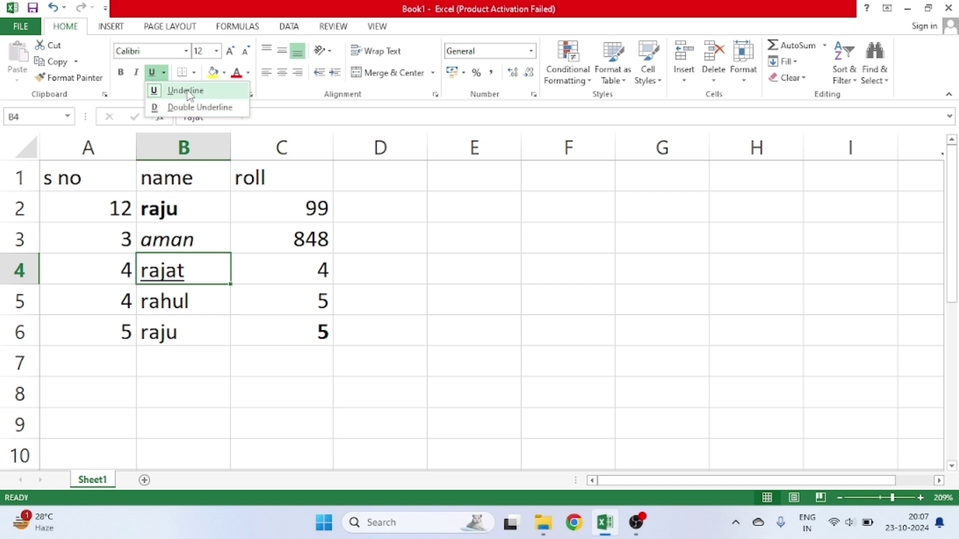
left_click(195, 107)
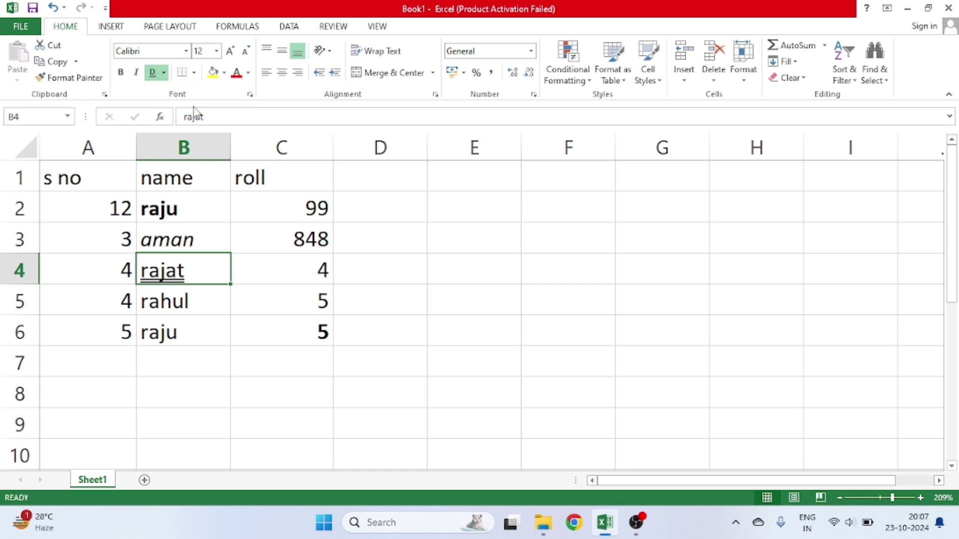
left_click(205, 309)
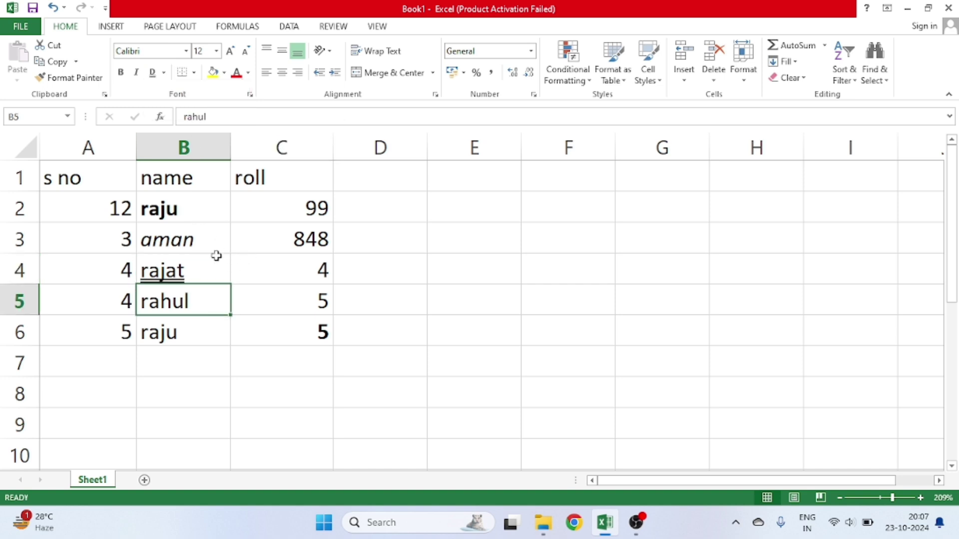
Apply the All Borders option to every cell of the sheet.
left_click(21, 147)
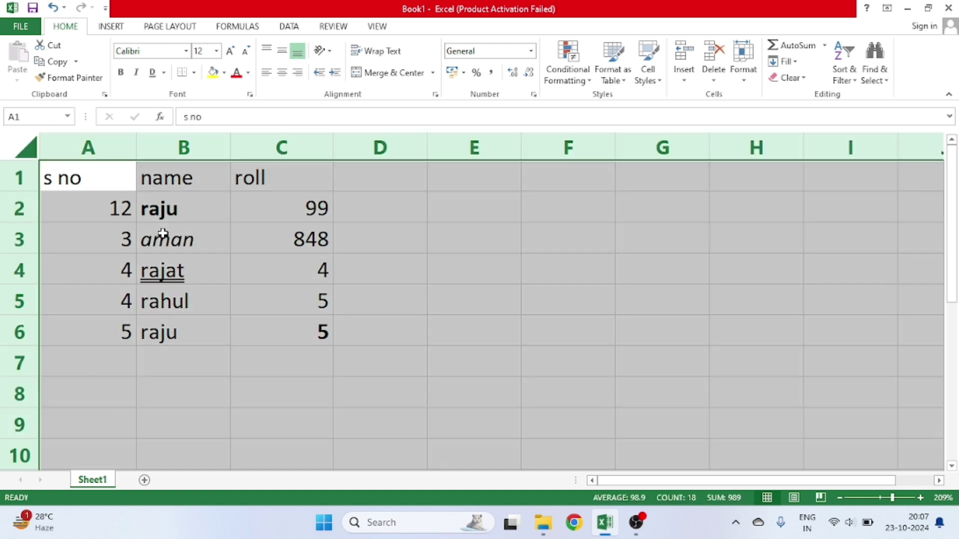
left_click(193, 73)
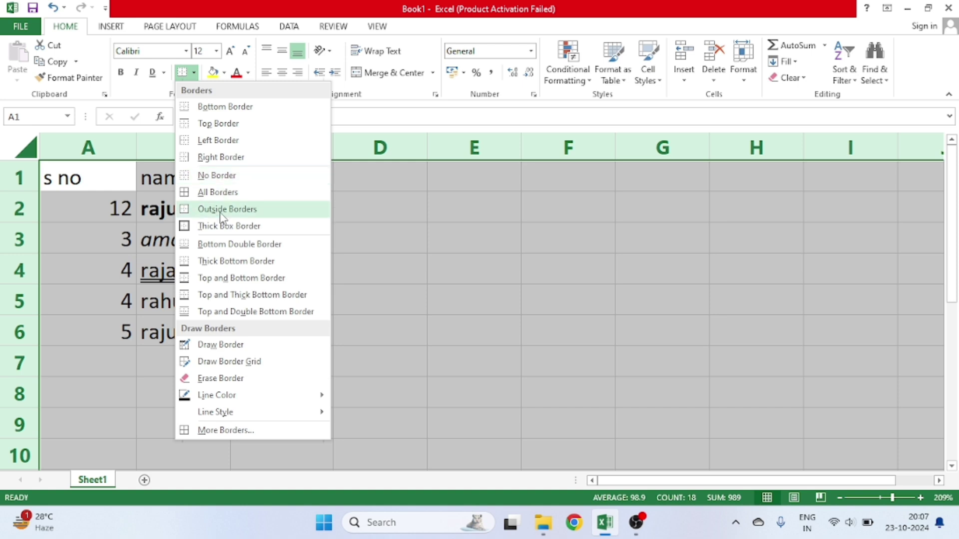
left_click(220, 198)
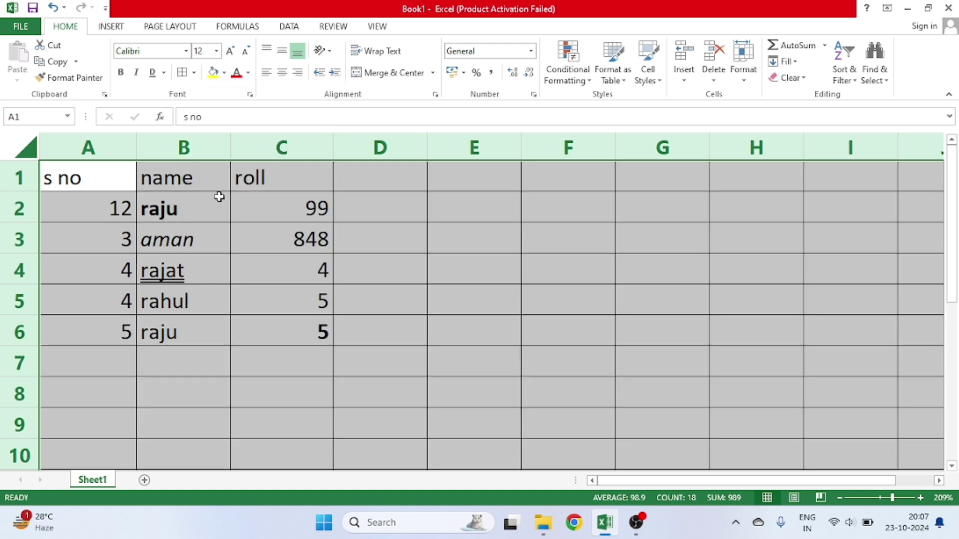
scroll(310, 274, "down", 1)
left_click(309, 279)
scroll(310, 277, "up", 1)
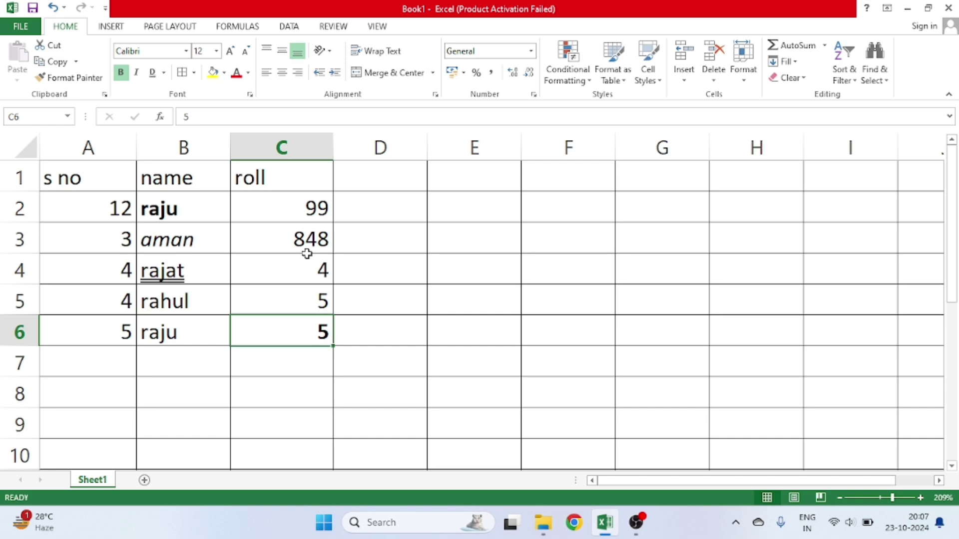
Check the print preview of the bordered sheet and return to the worksheet.
left_click(13, 8)
left_click(169, 209)
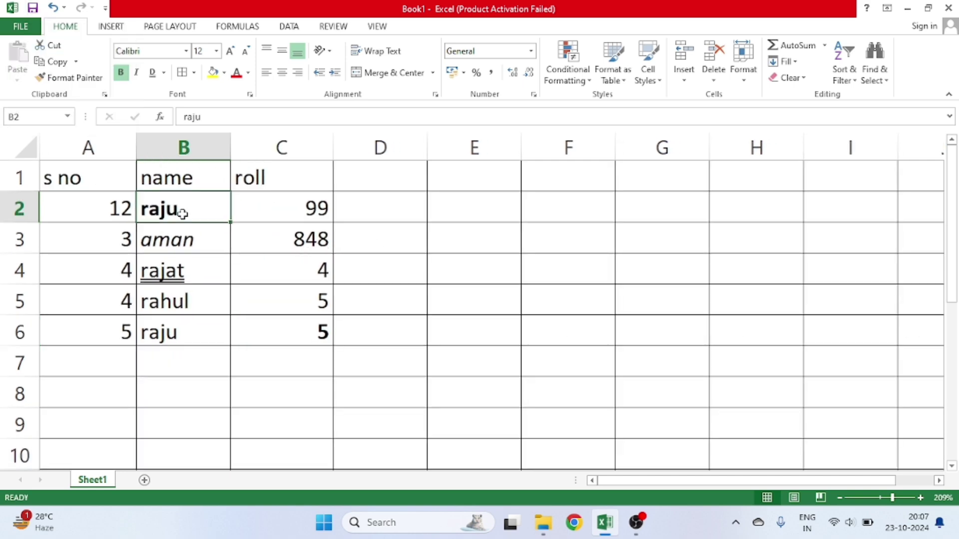
left_click(24, 28)
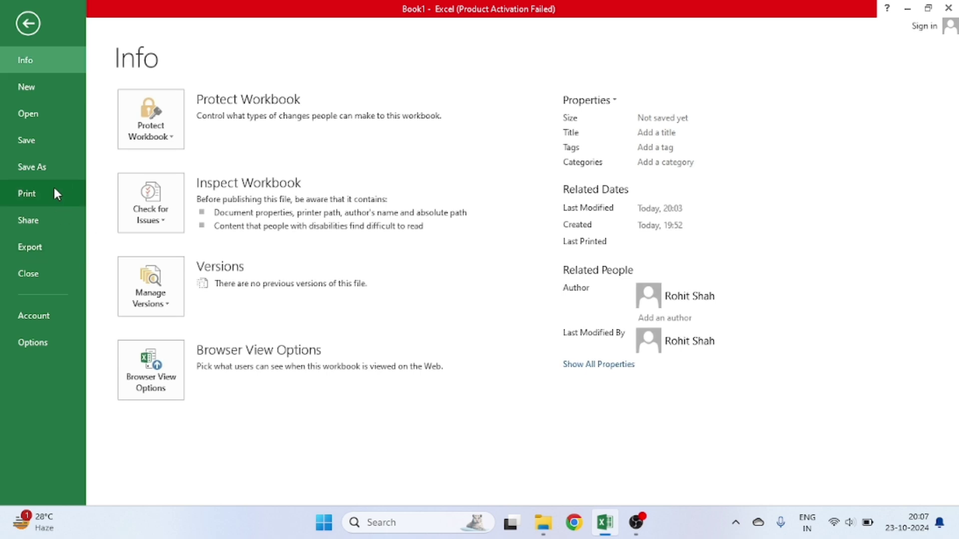
left_click(42, 194)
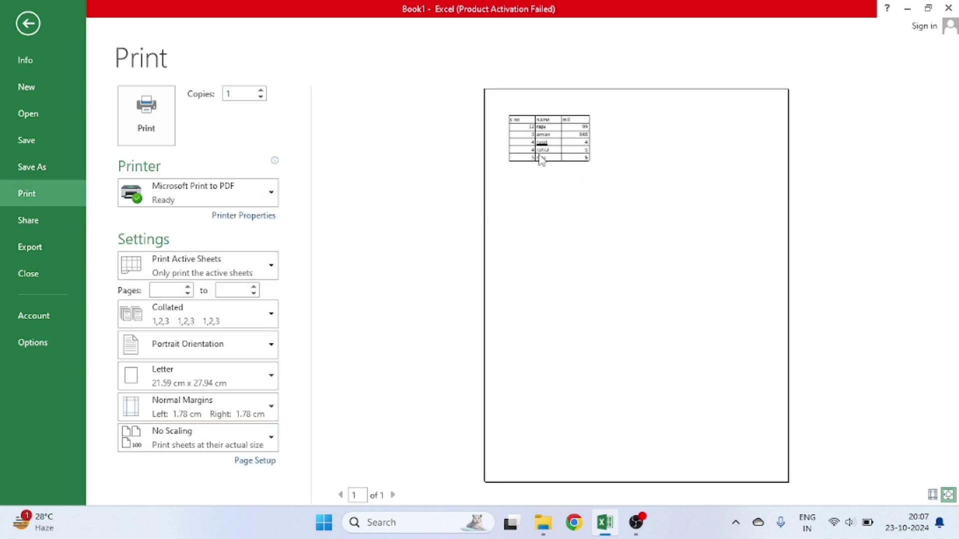
left_click(27, 23)
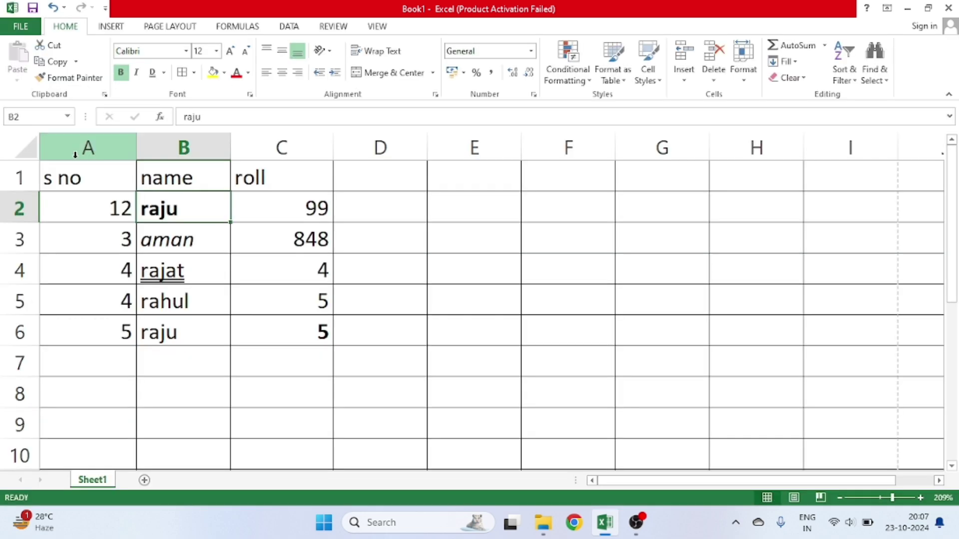
Remove the borders from the whole sheet with the No Border option.
left_click(26, 150)
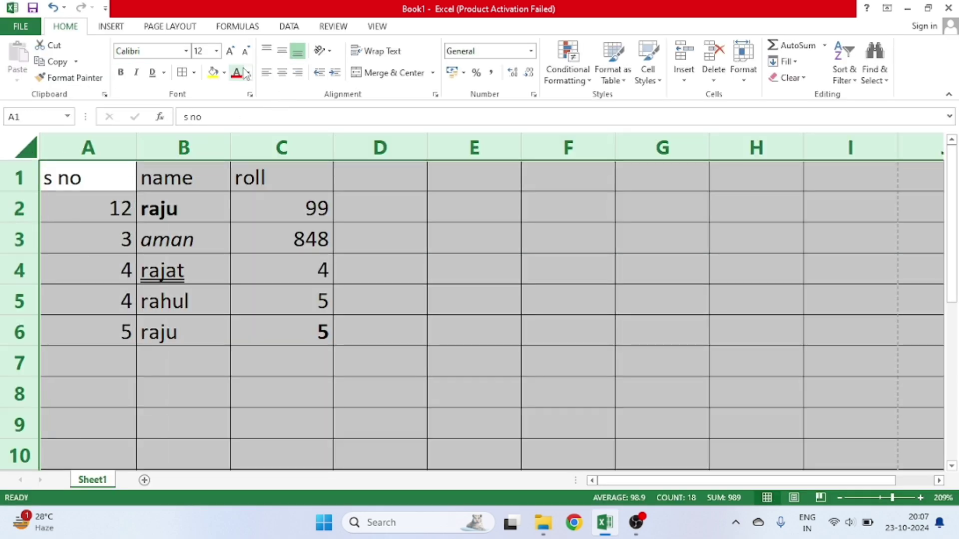
left_click(194, 72)
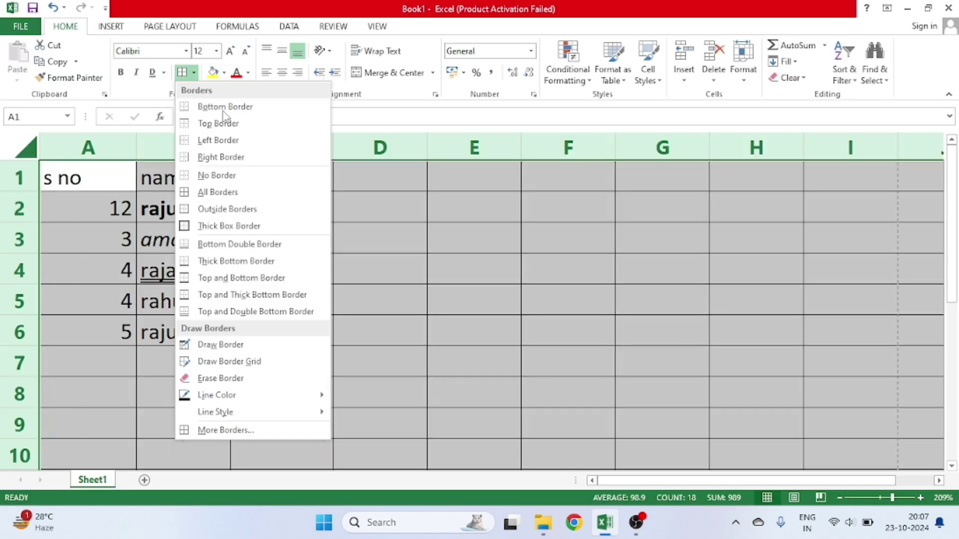
left_click(238, 177)
left_click(236, 180)
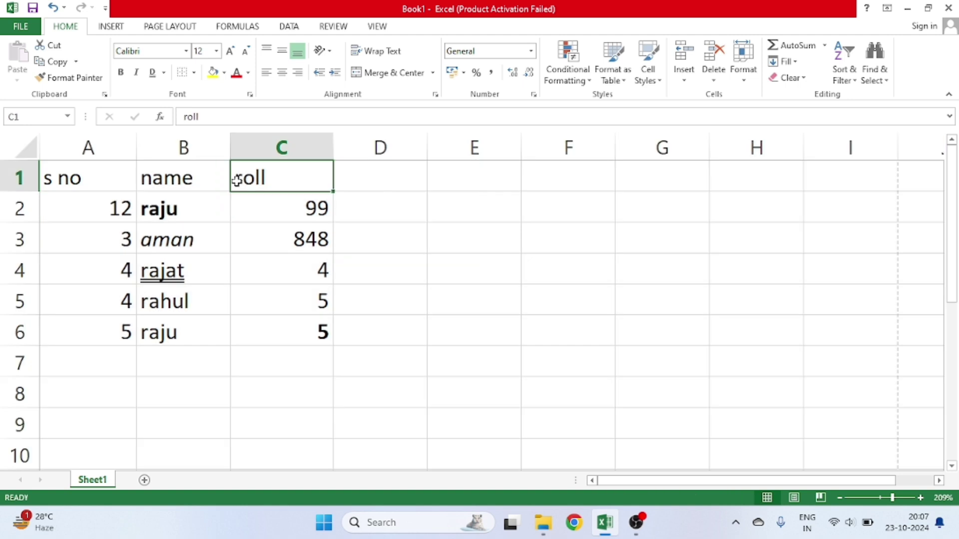
Check the print preview of the table without borders and return to the worksheet.
left_click(21, 28)
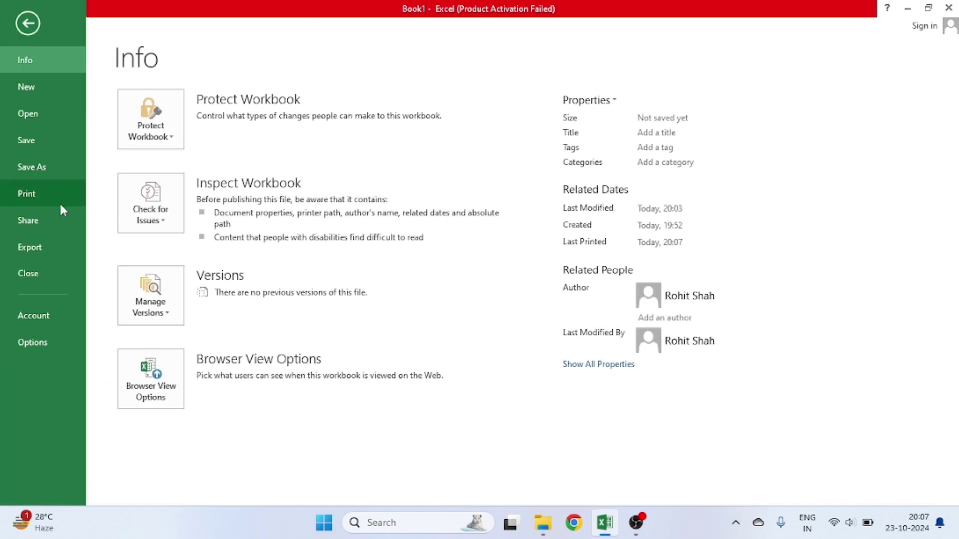
left_click(36, 198)
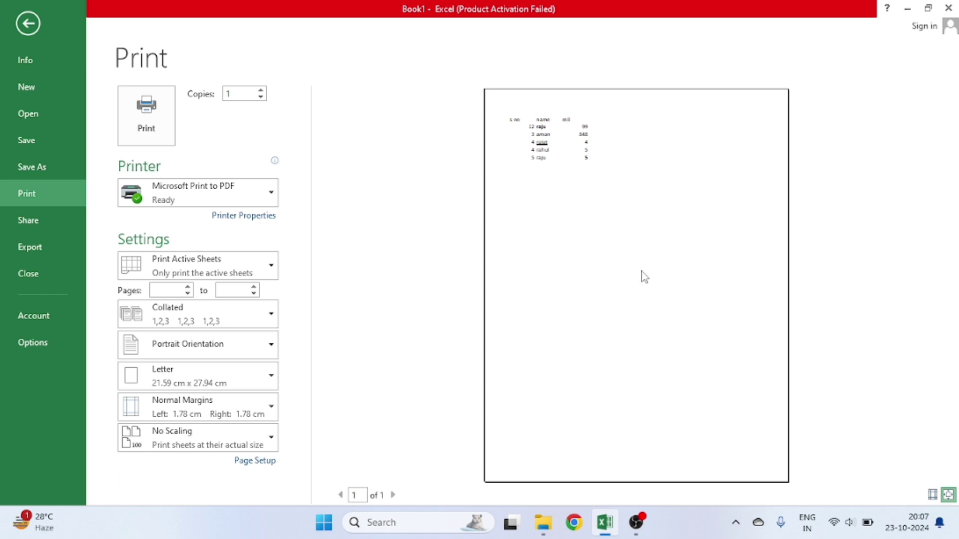
left_click(28, 24)
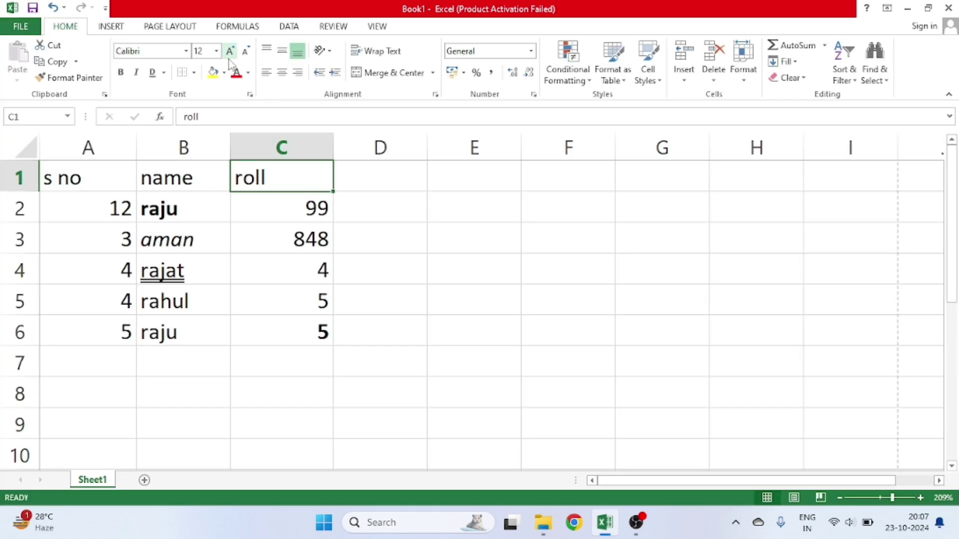
Try to give the roll heading in cell C1 a red double-line border.
left_click(193, 73)
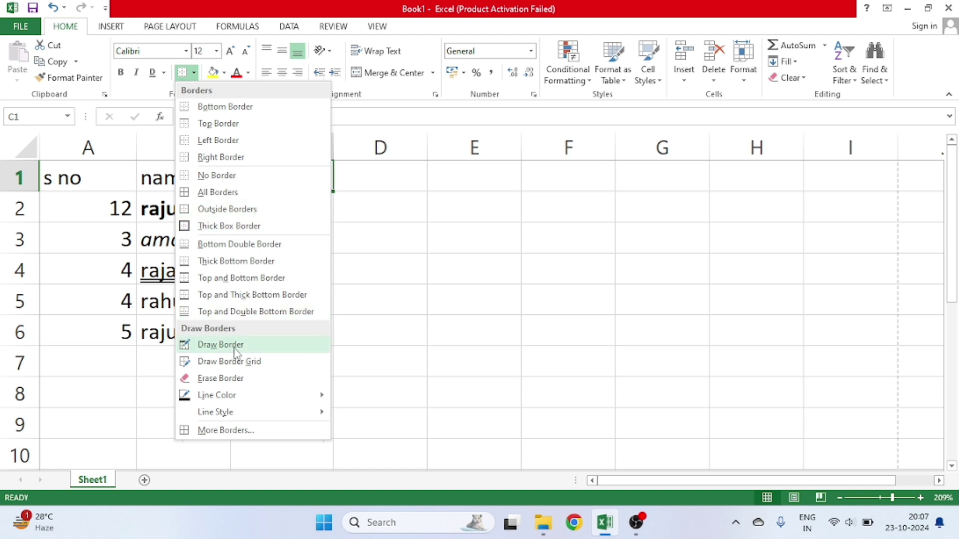
left_click(227, 431)
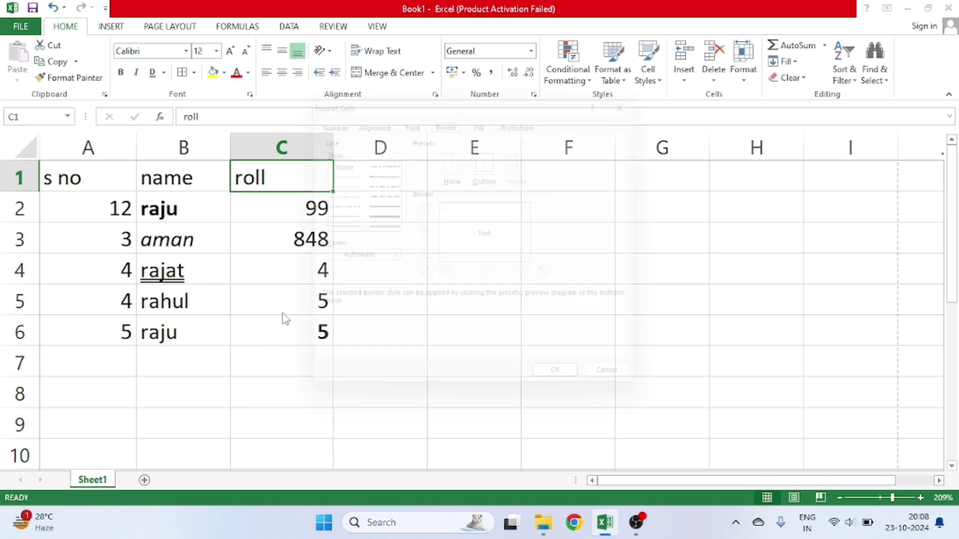
left_click(383, 259)
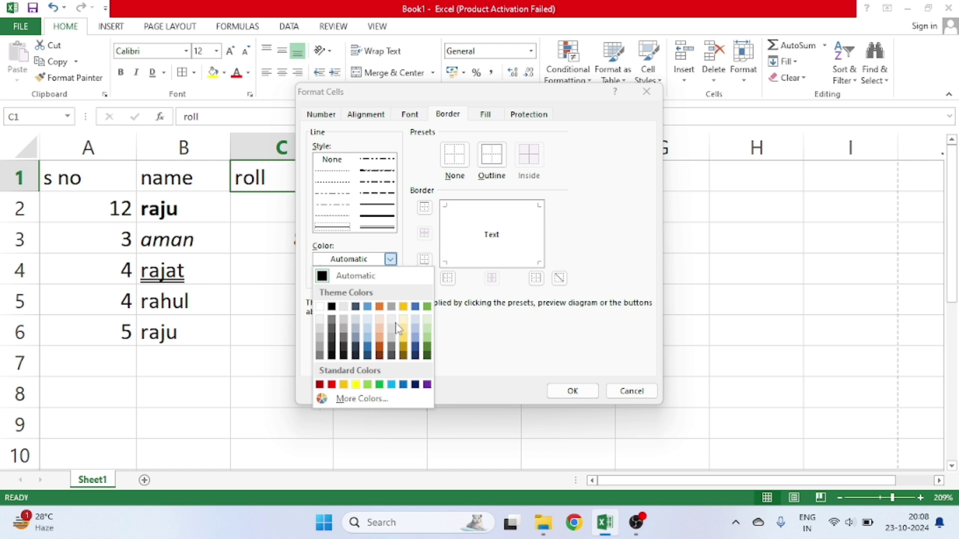
left_click(331, 385)
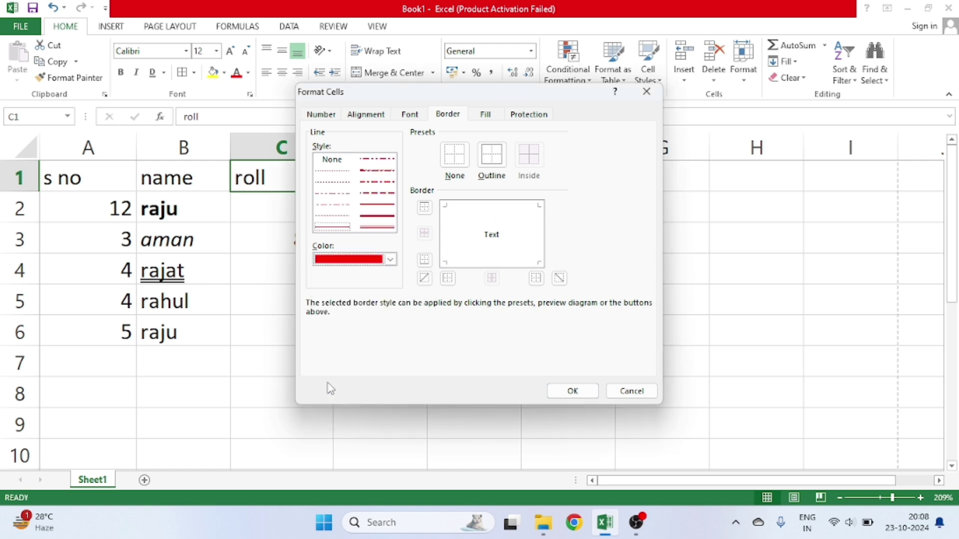
left_click(378, 228)
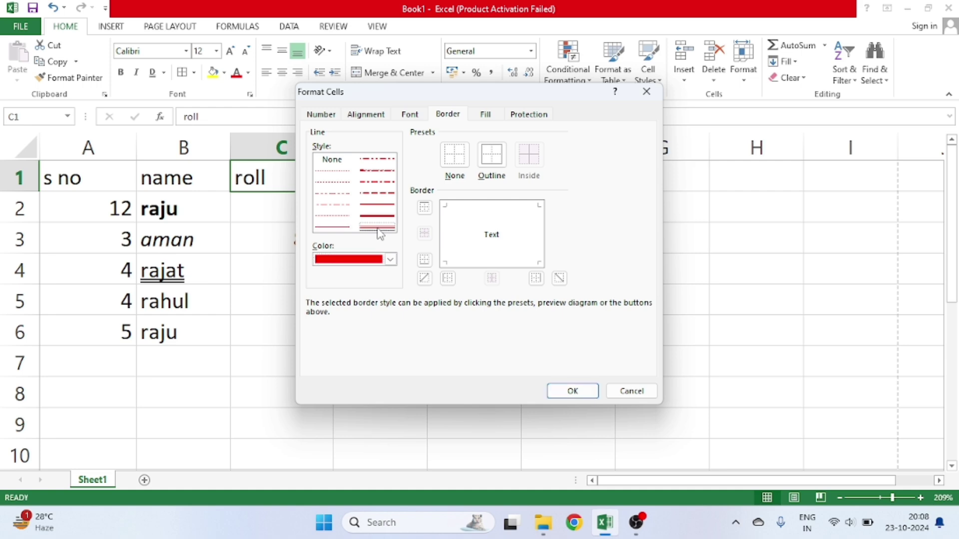
left_click(572, 391)
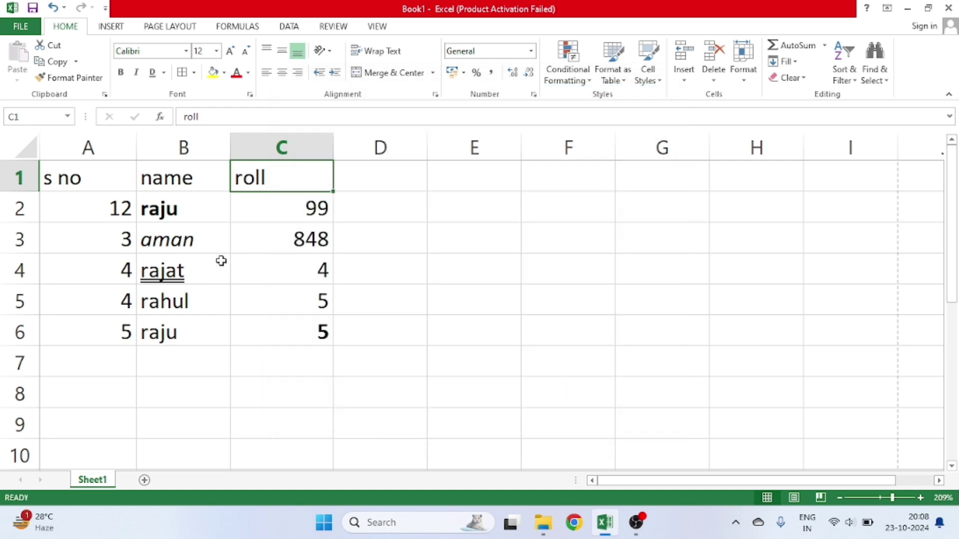
Try to give all cells of the sheet a thick red border.
left_click(28, 148)
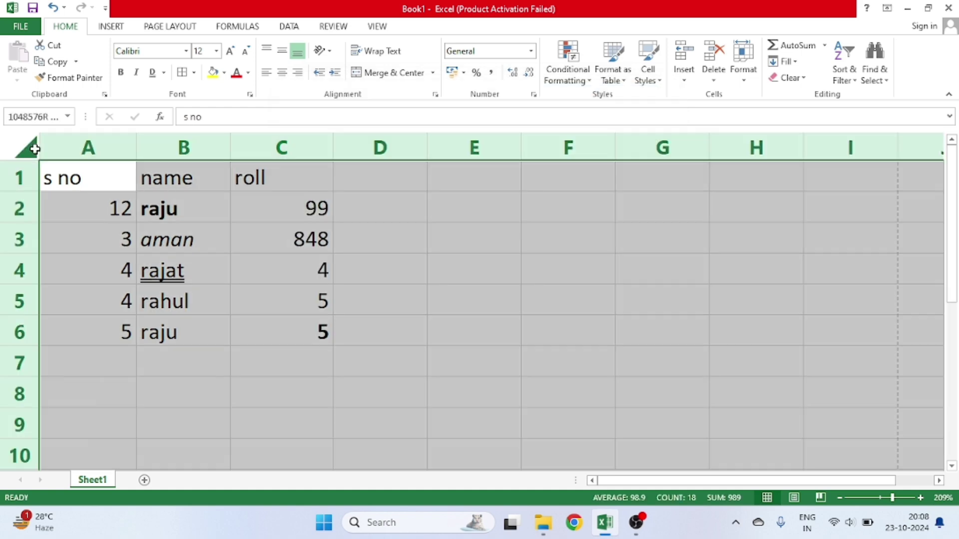
left_click(194, 73)
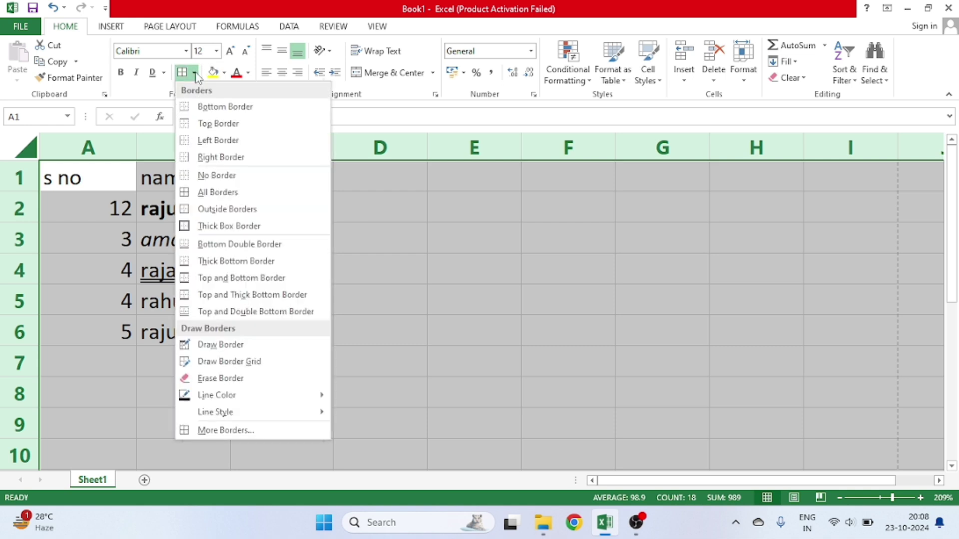
left_click(227, 430)
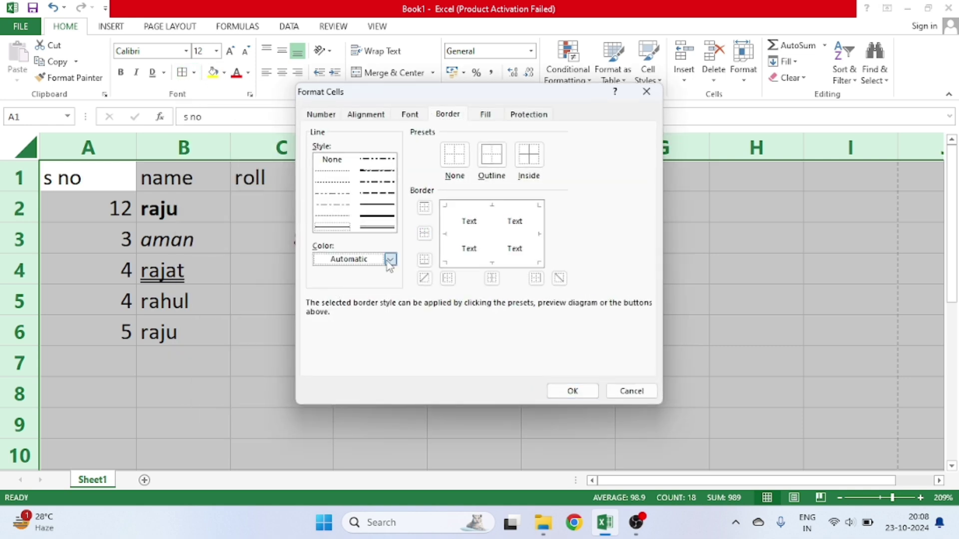
left_click(390, 260)
left_click(331, 385)
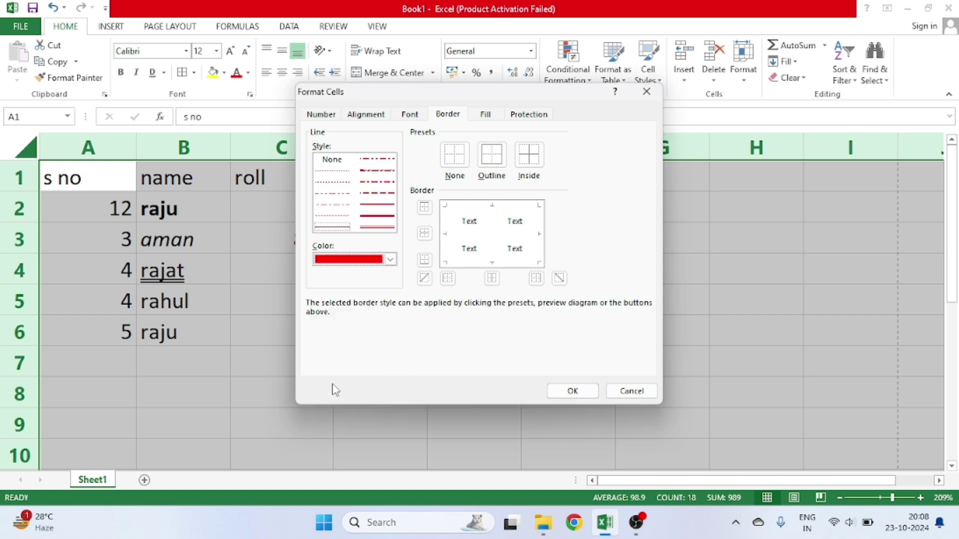
left_click(373, 217)
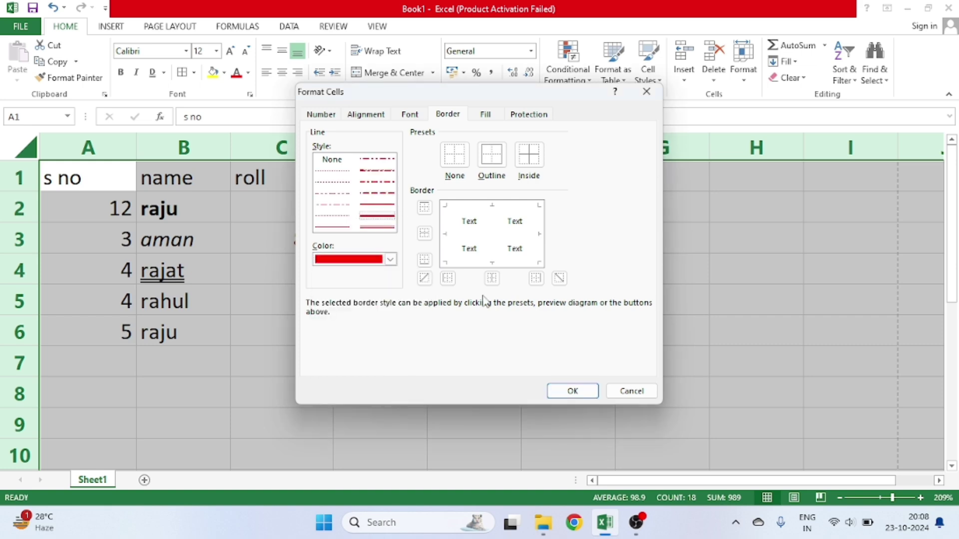
left_click(573, 392)
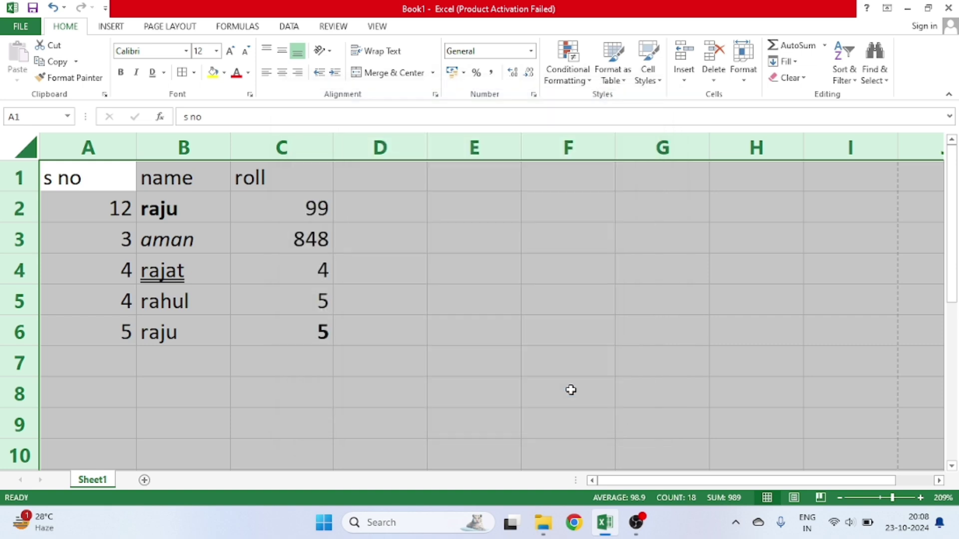
left_click(345, 268)
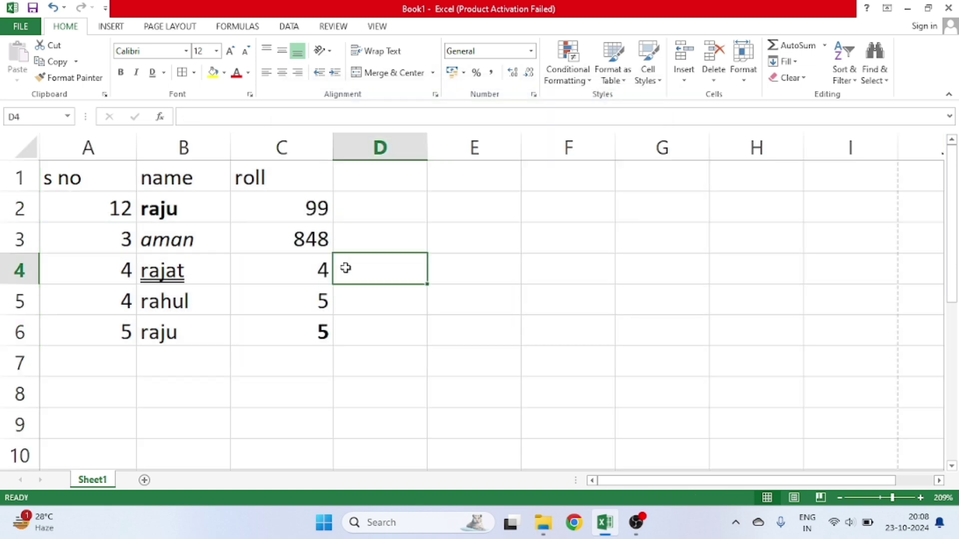
Fill the name cell B2 with the standard red color.
left_click(227, 215)
key("Down")
key("Down")
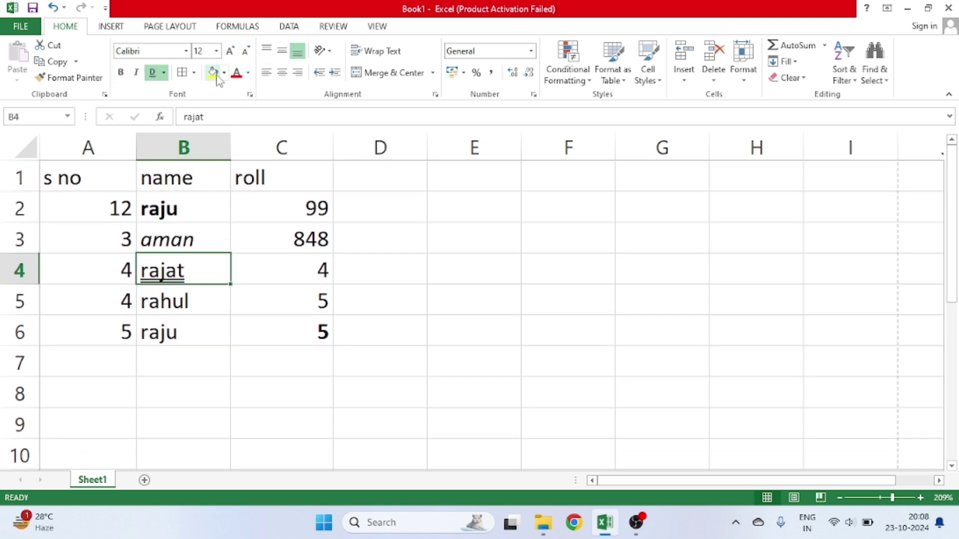
left_click(185, 201)
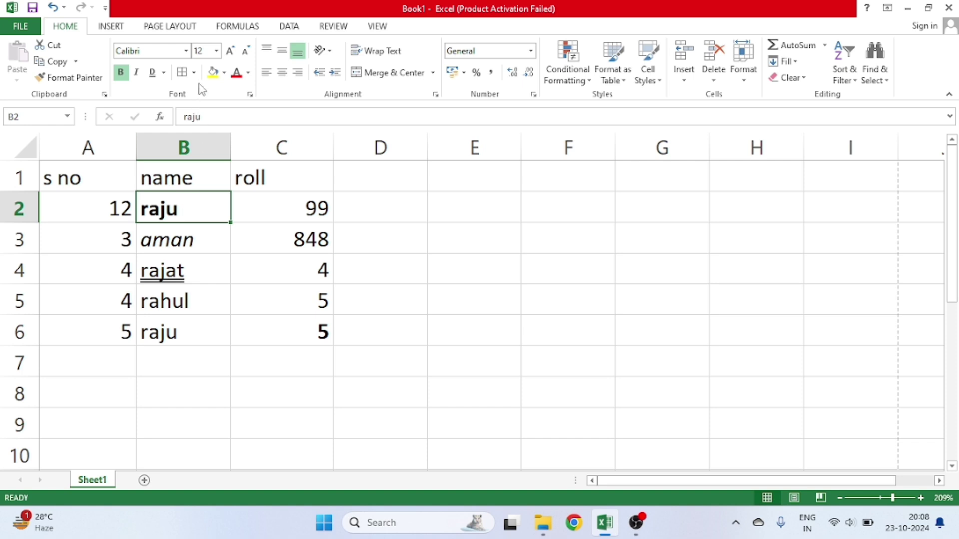
left_click(225, 72)
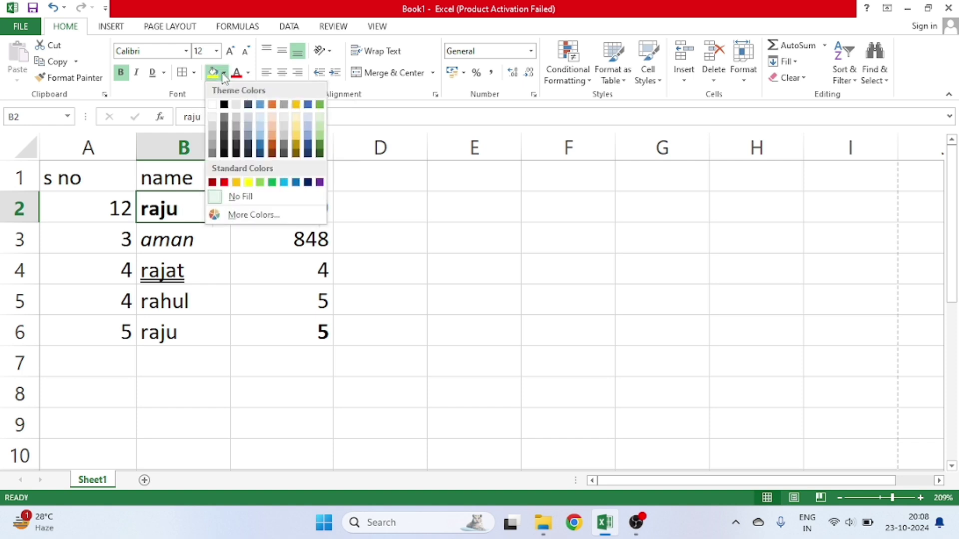
left_click(224, 183)
left_click(312, 301)
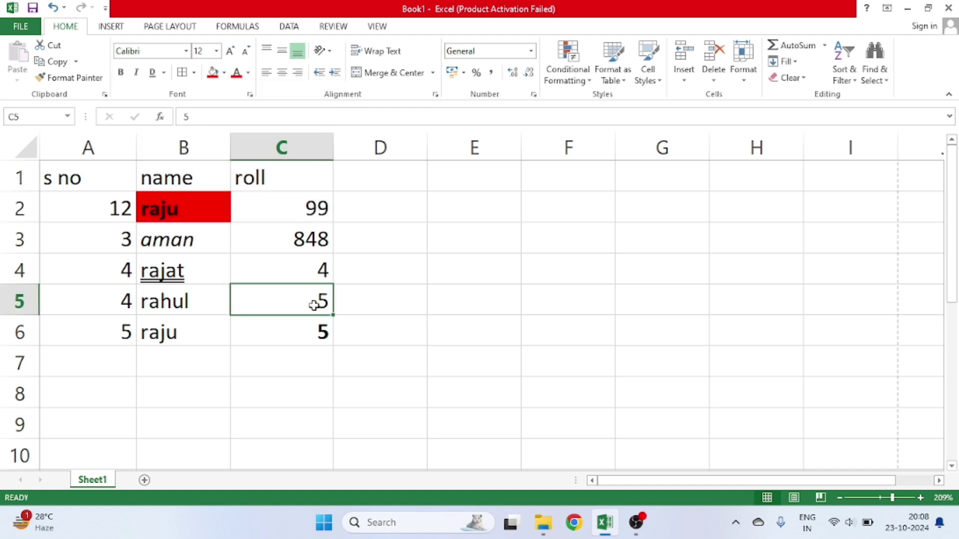
Set the font color of the name in cell B2 to white.
left_click(206, 208)
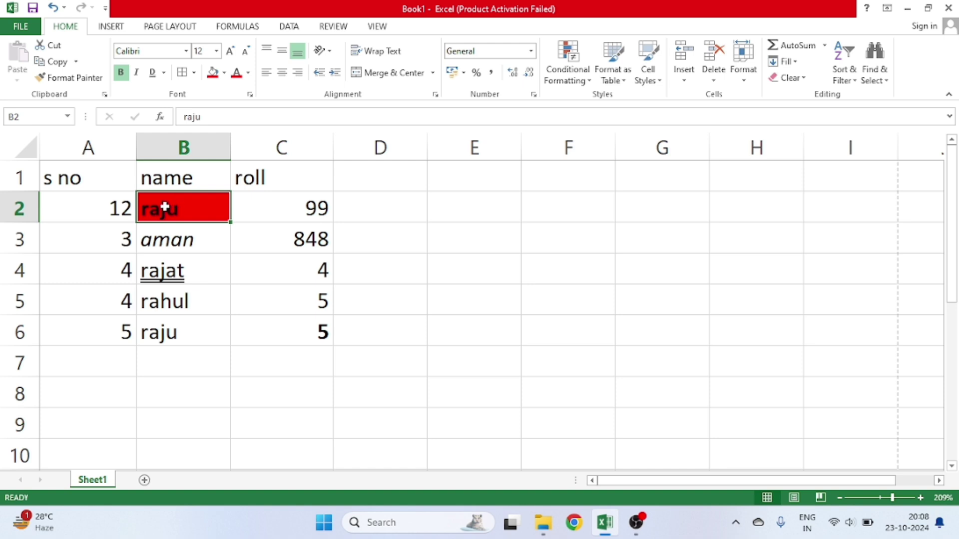
left_click(247, 73)
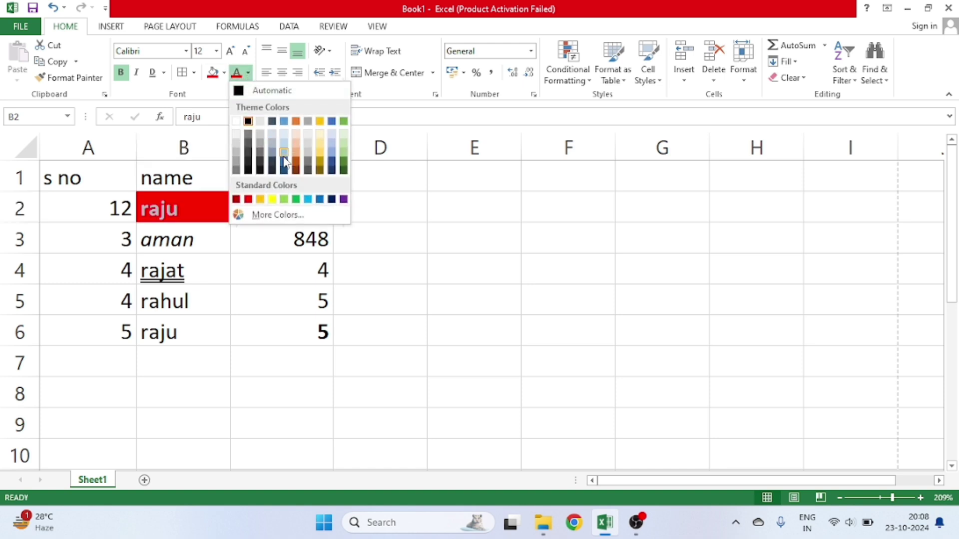
left_click(239, 121)
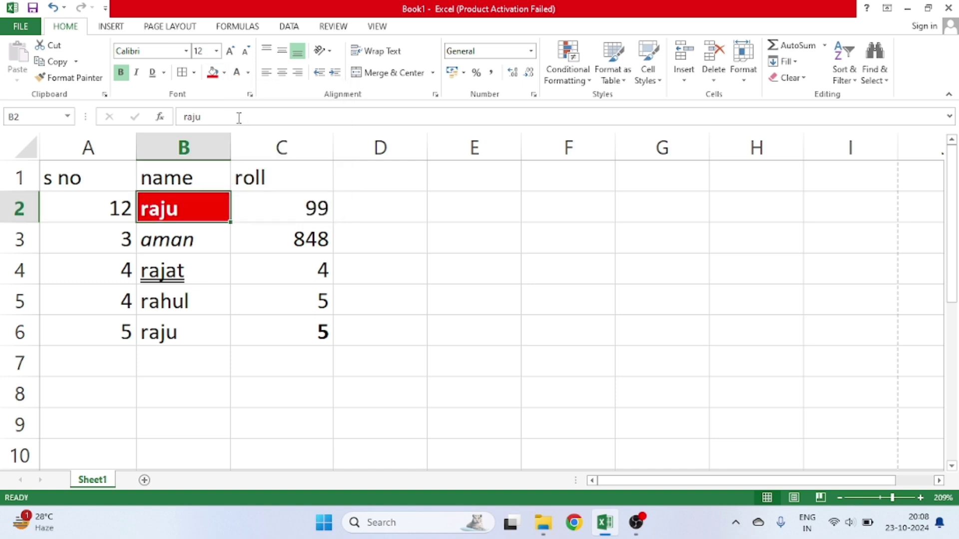
left_click(272, 269)
left_click(75, 182)
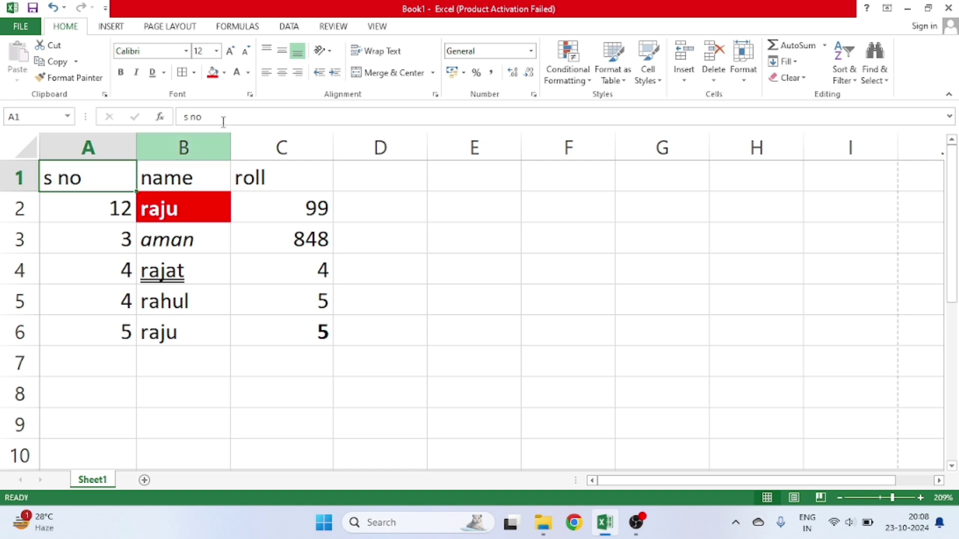
Fill the s no heading in cell A1 with dark blue-gray and set its font color to white.
left_click(225, 73)
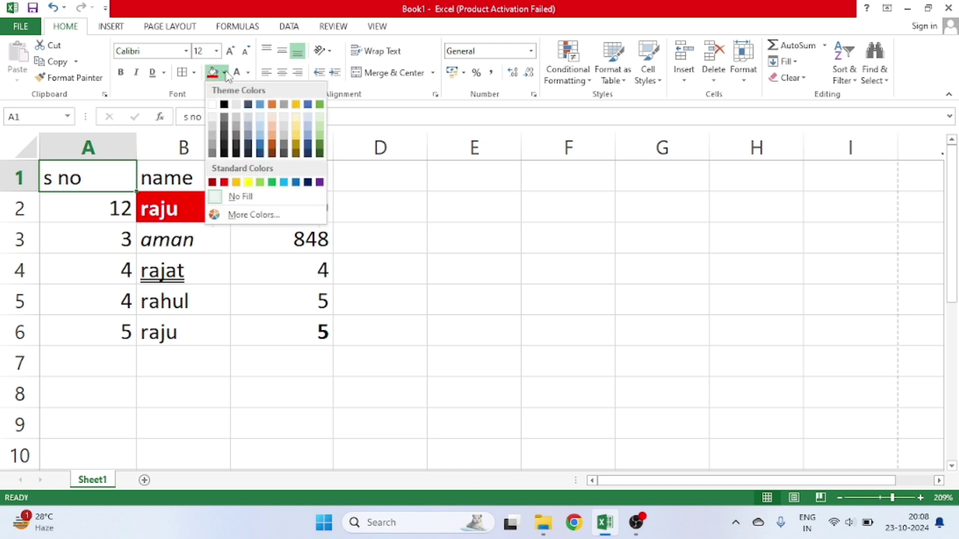
left_click(248, 105)
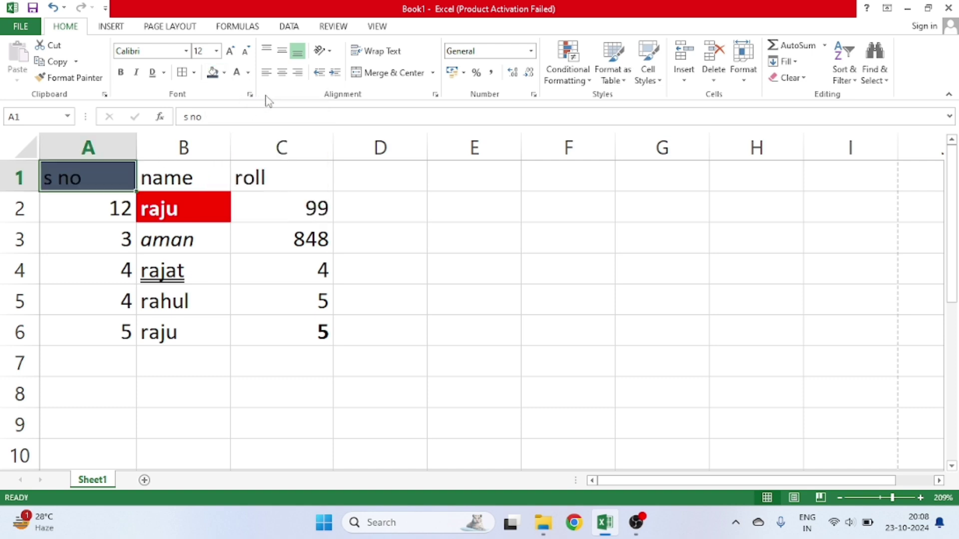
left_click(248, 72)
left_click(236, 122)
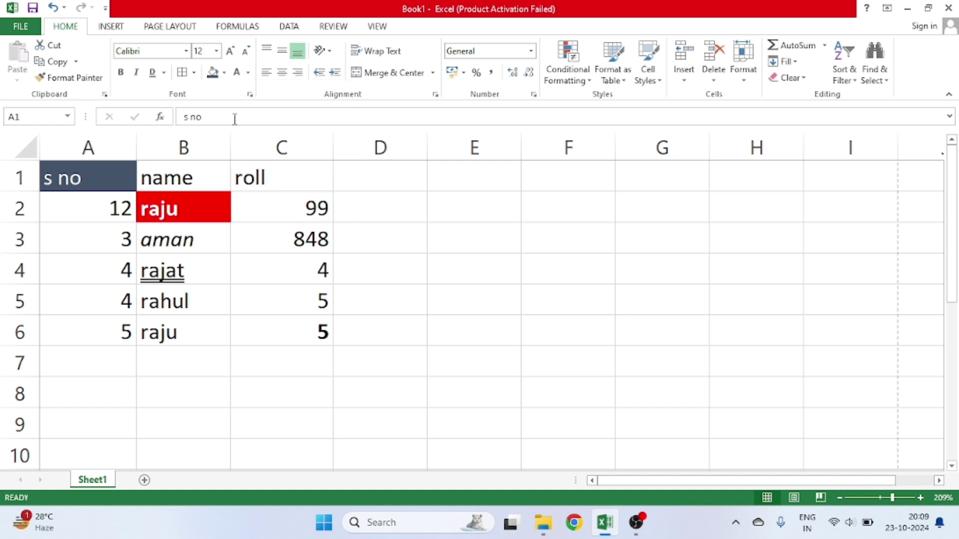
left_click(370, 324)
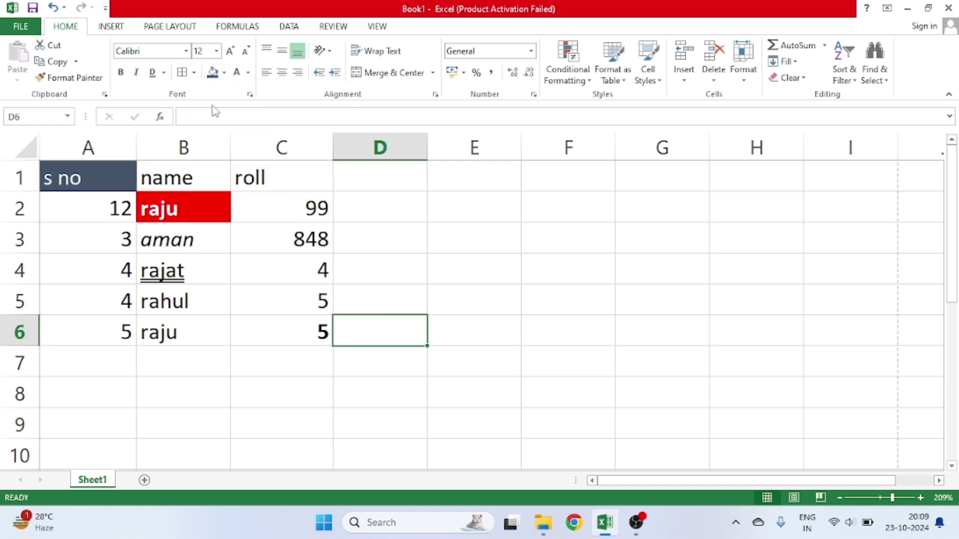
Fill the whole heading row 1 with the standard Light Green color.
left_click(259, 248)
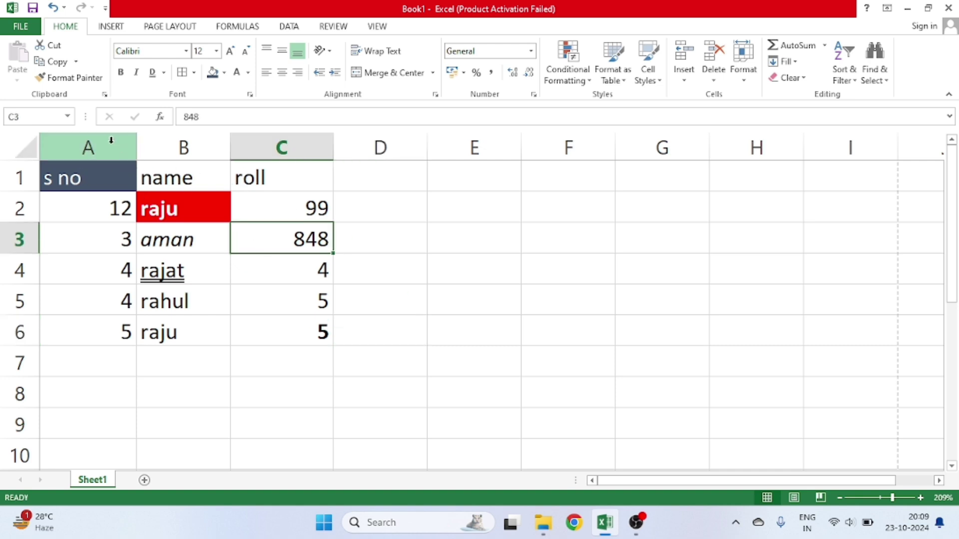
left_click(93, 143)
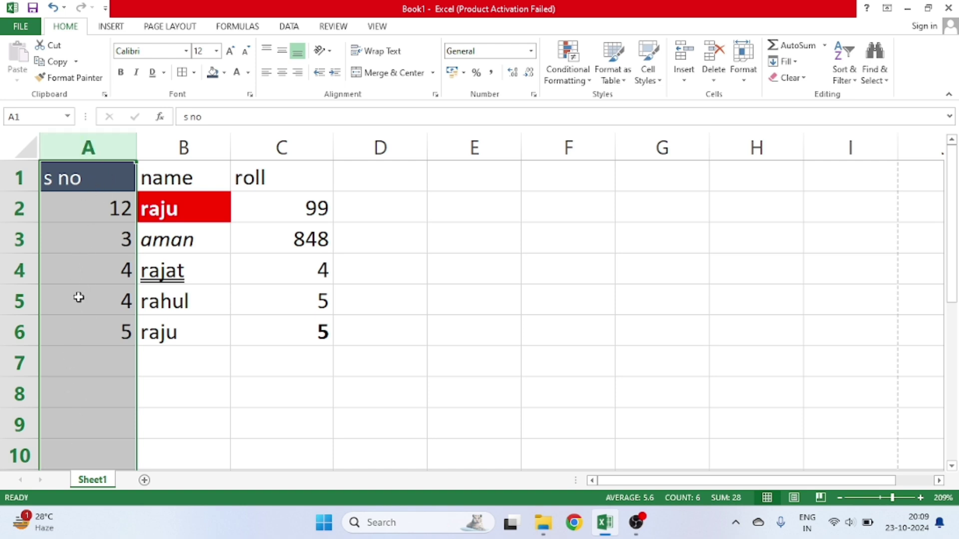
left_click(12, 174)
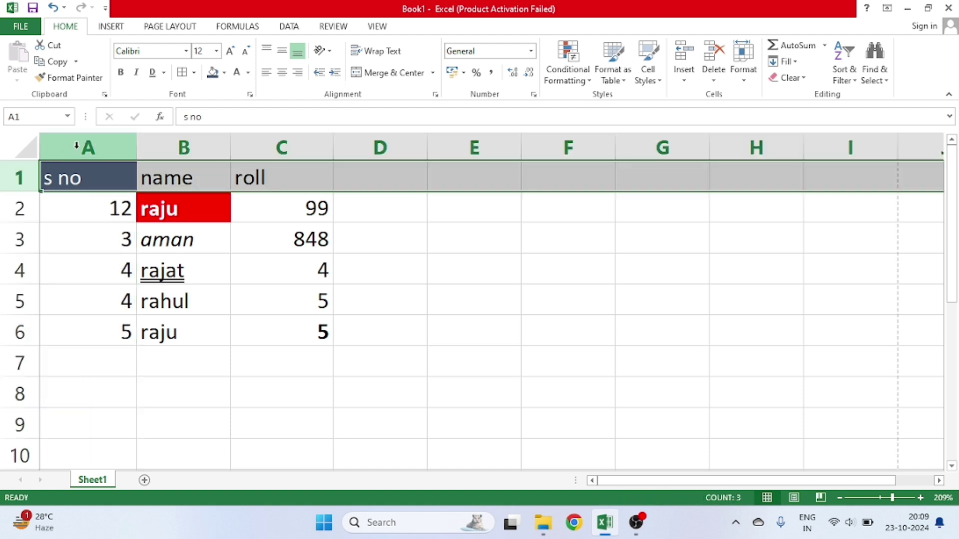
left_click(80, 146)
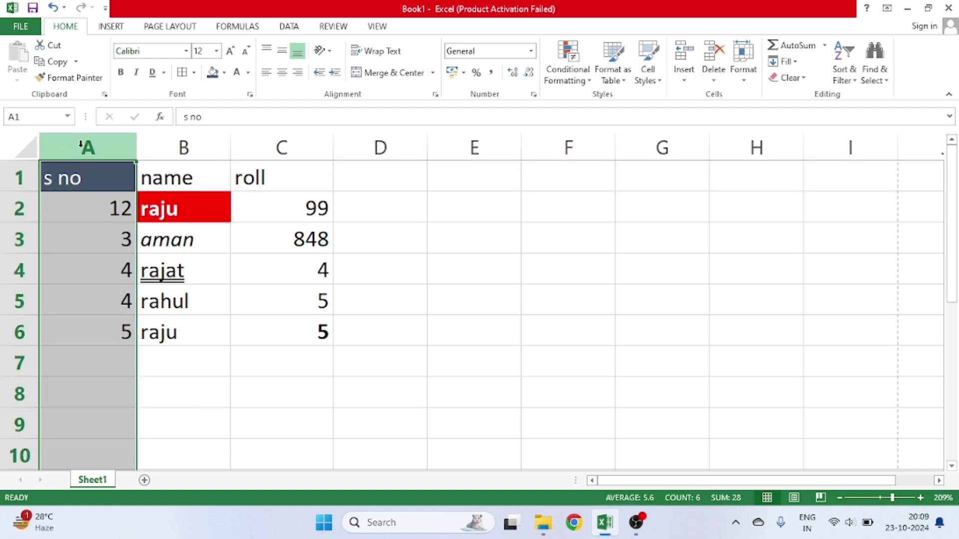
left_click(15, 178)
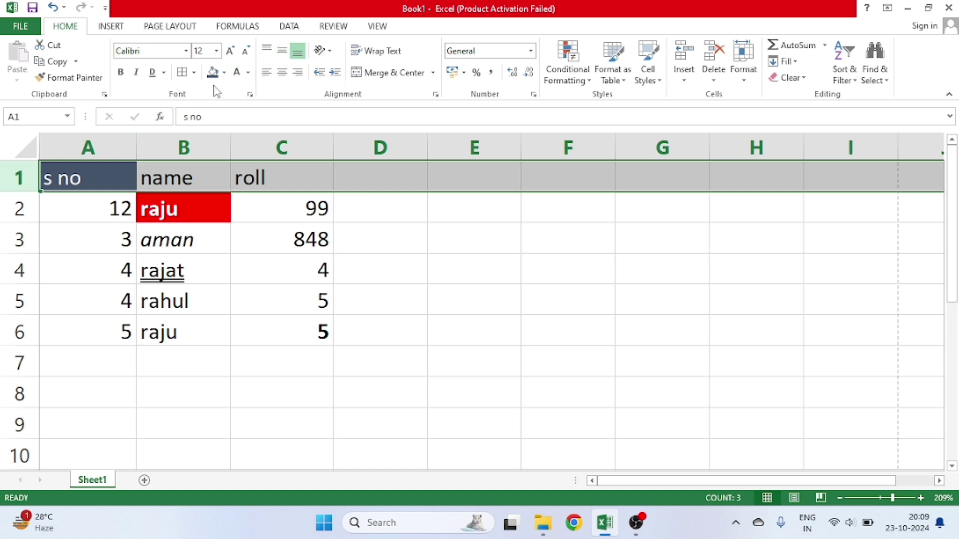
left_click(226, 73)
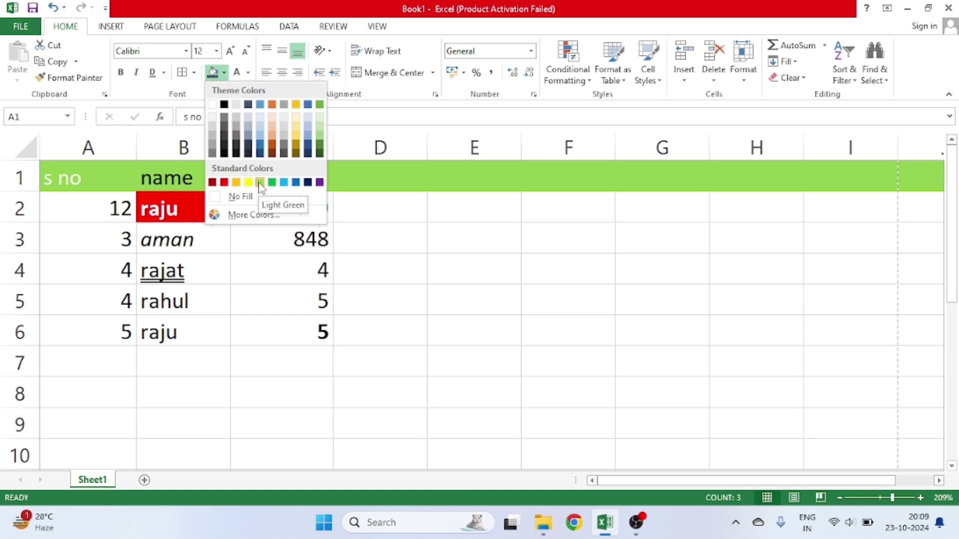
left_click(259, 183)
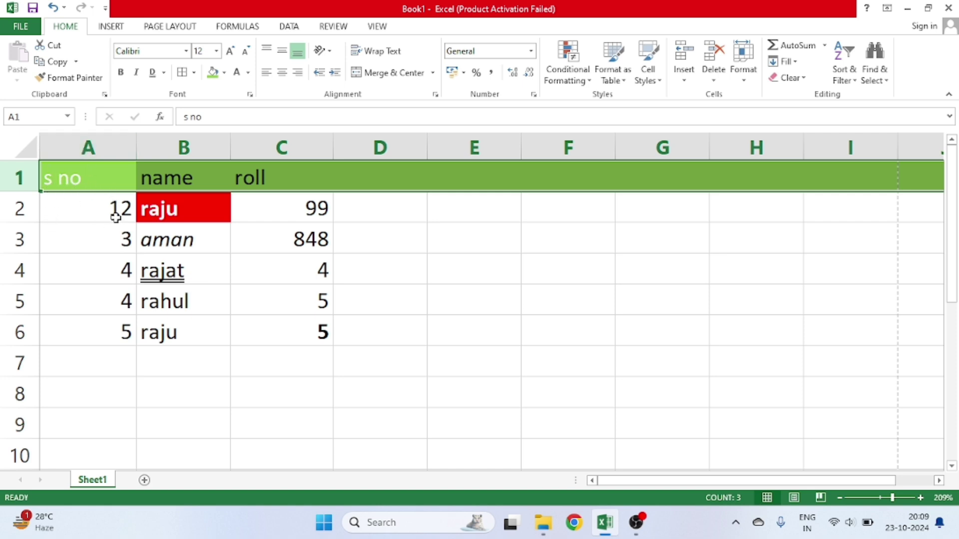
Right-align the headings in row 1 and set their orientation to Vertical Text.
left_click(282, 72)
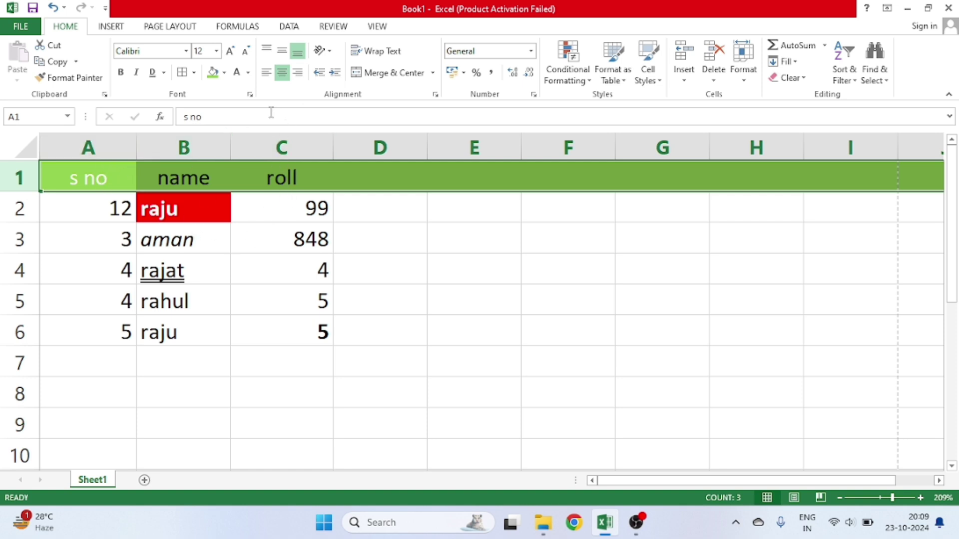
left_click(298, 73)
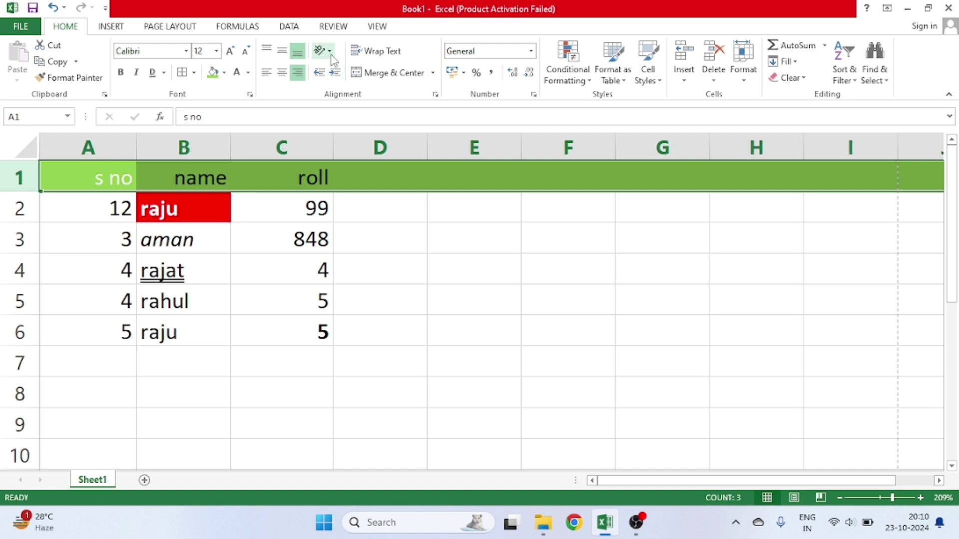
left_click(330, 55)
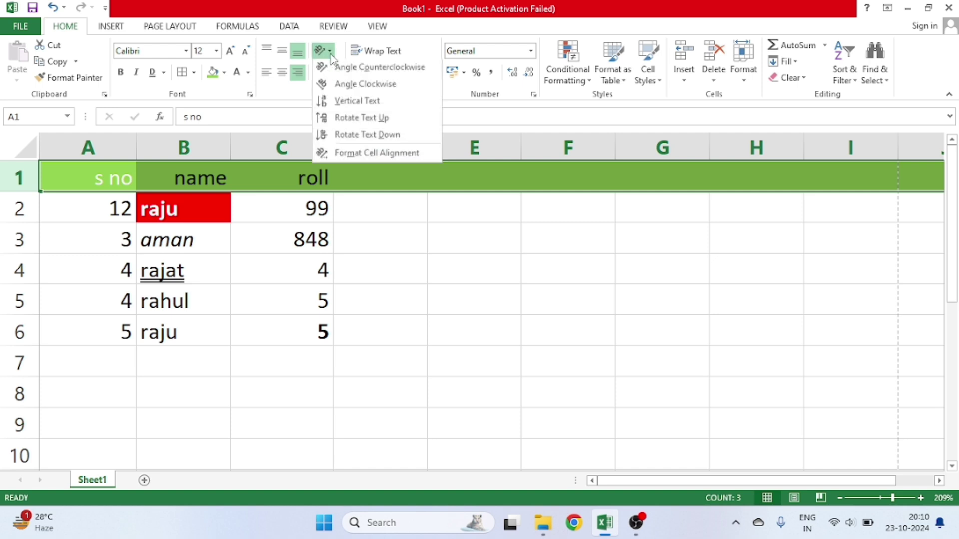
left_click(358, 103)
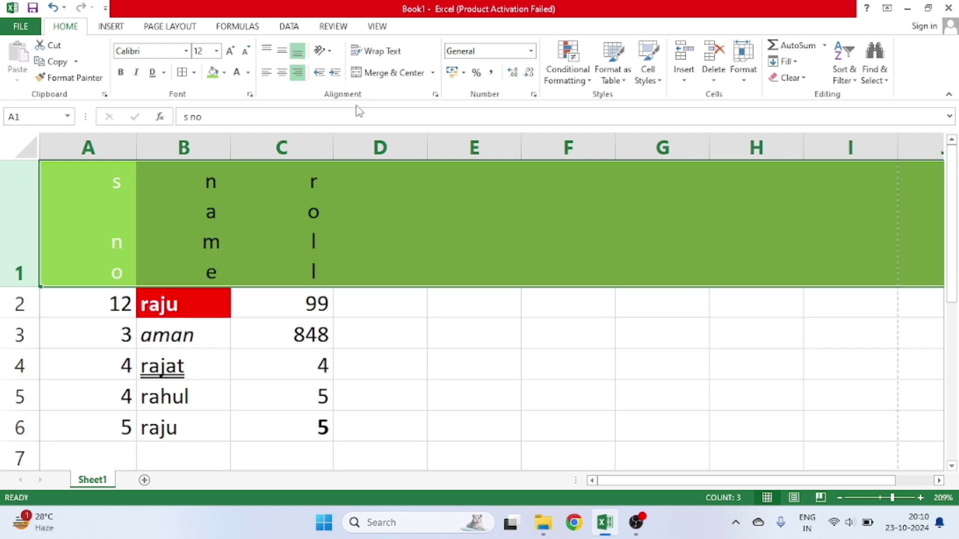
Change the orientation of the row 1 headings to Angle Clockwise.
left_click(322, 50)
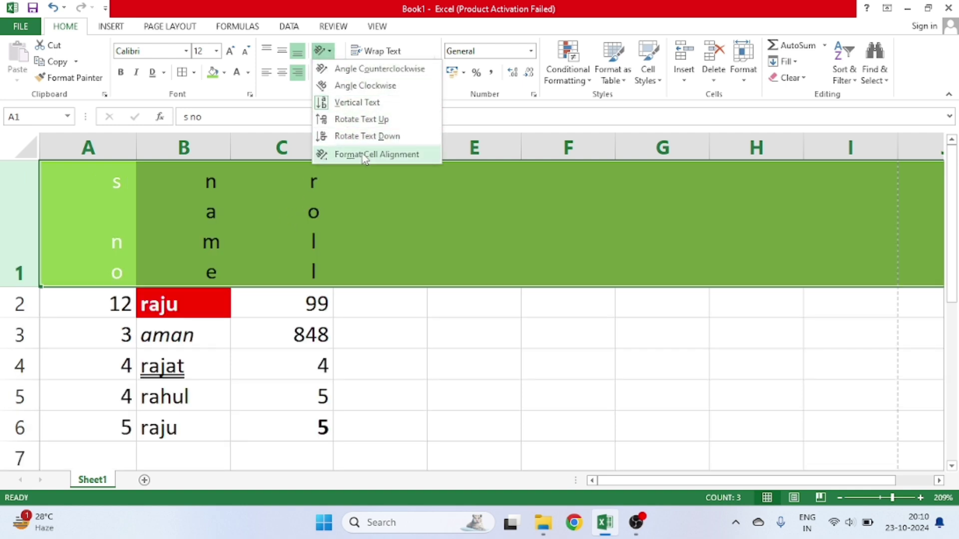
left_click(358, 86)
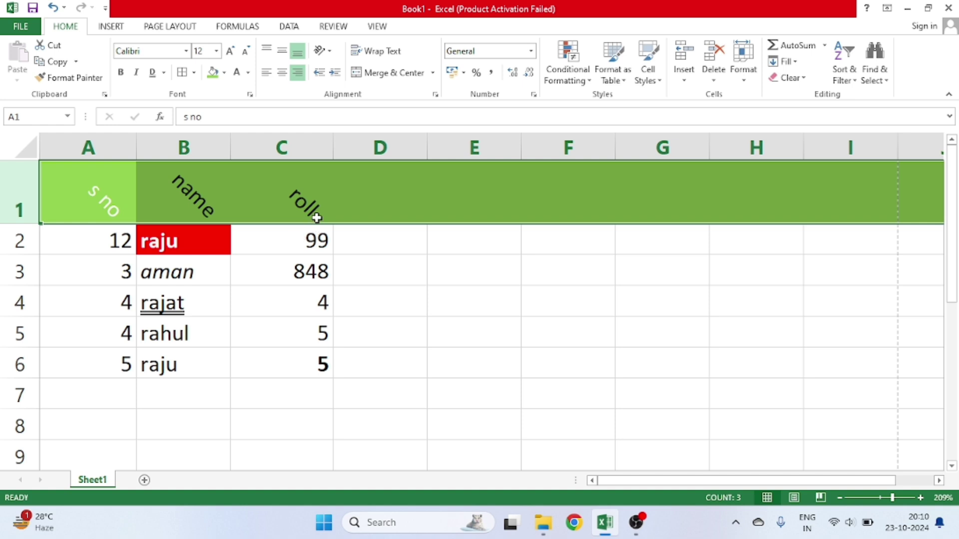
left_click(258, 300)
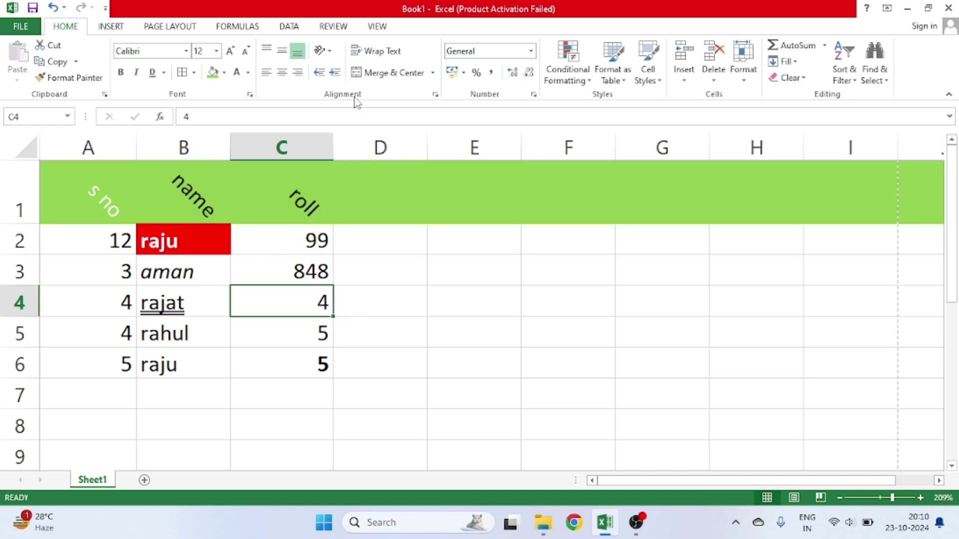
left_click(252, 276)
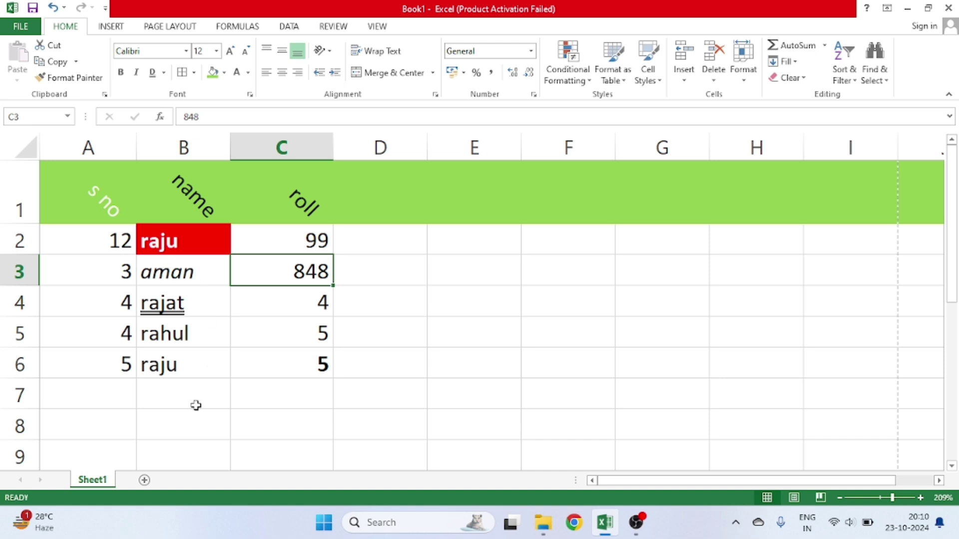
Clear the roll value in cell C6 and merge and center cells B6 and C6.
left_click_drag(160, 399, 210, 394)
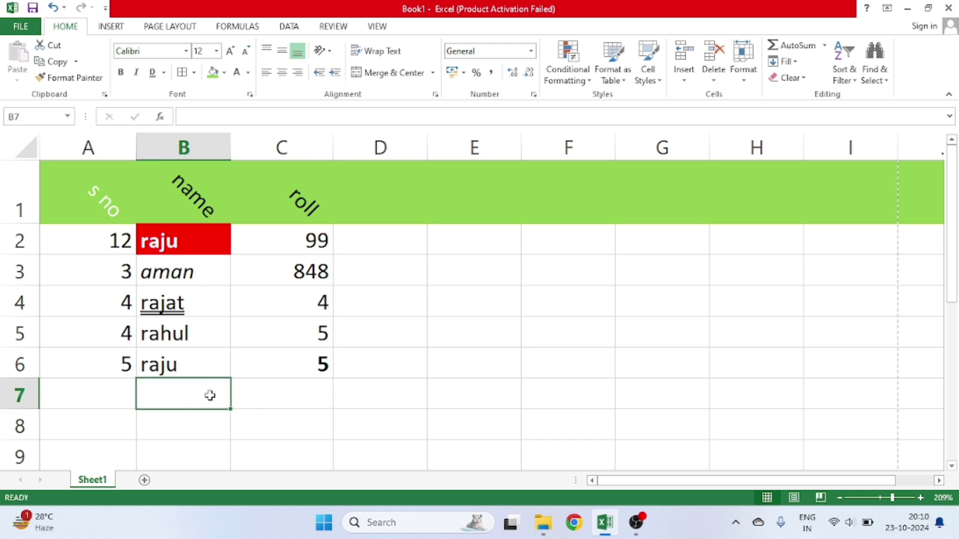
left_click(289, 355)
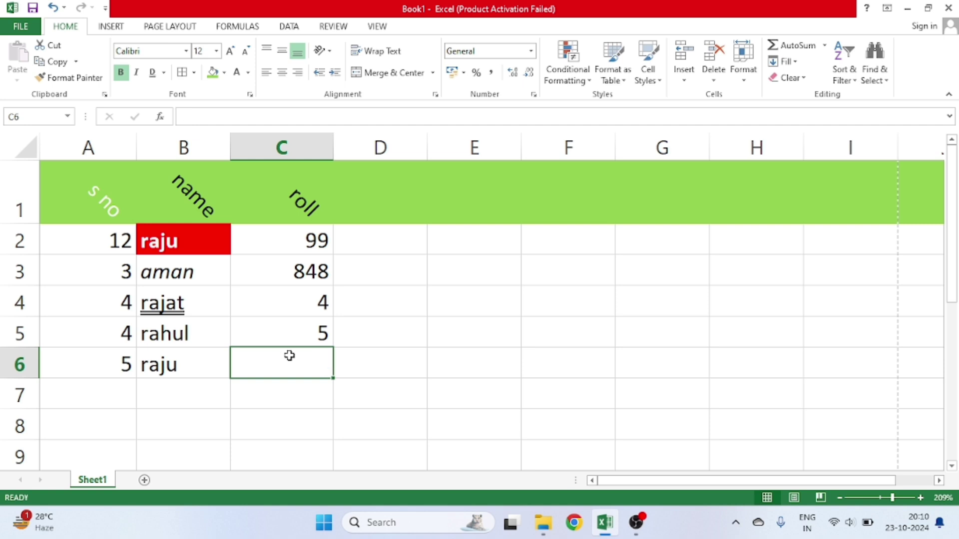
left_click(196, 364)
left_click(301, 368)
left_click_drag(185, 364, 268, 367)
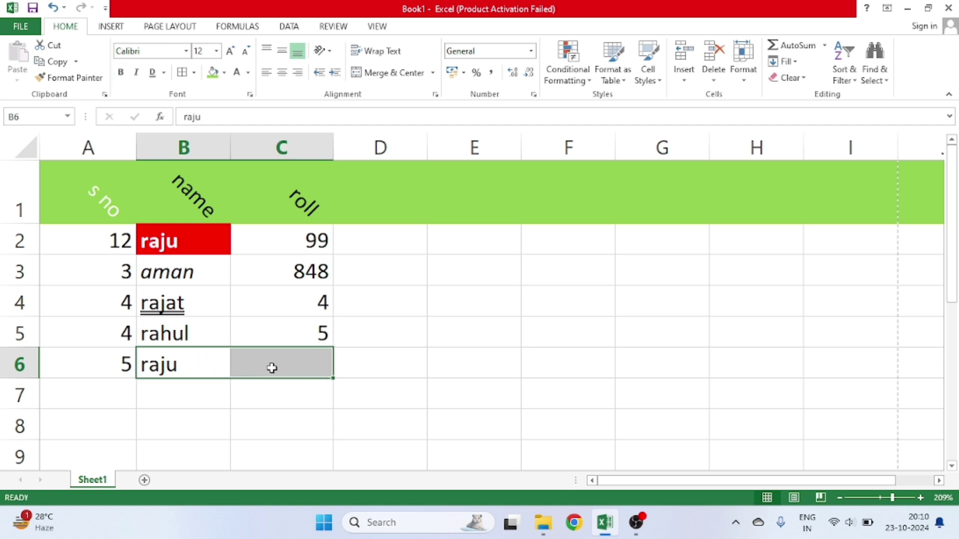
left_click(376, 72)
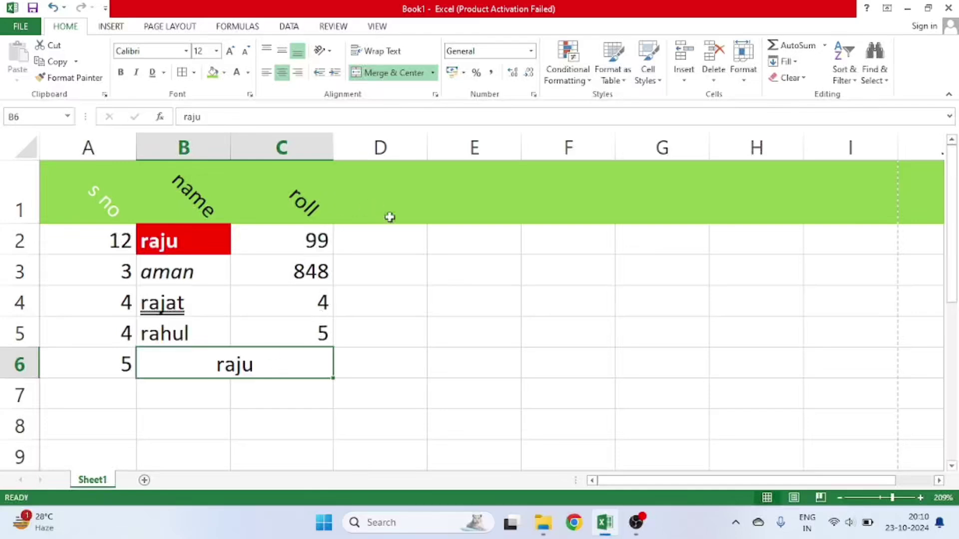
Start saving the workbook to this computer and choose the Desktop as the destination folder.
left_click(20, 27)
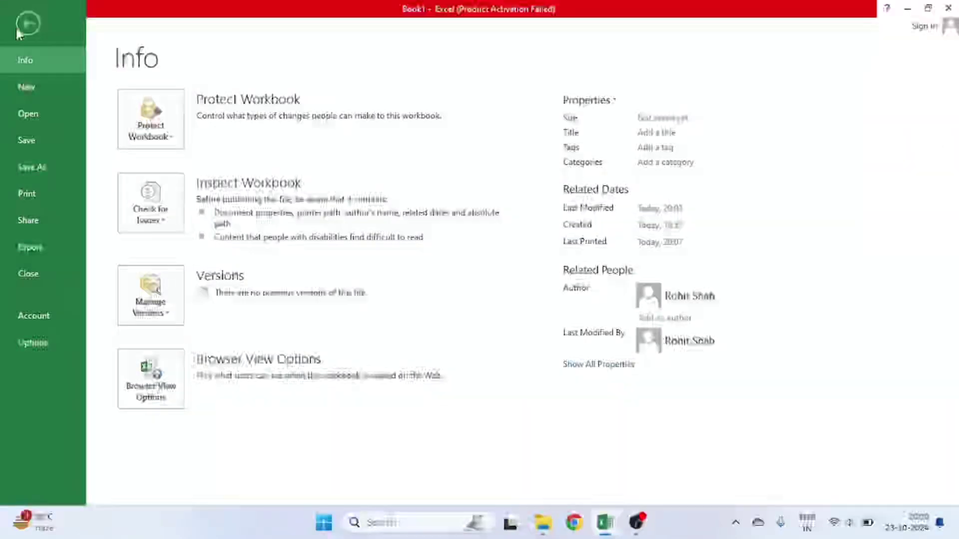
left_click(31, 142)
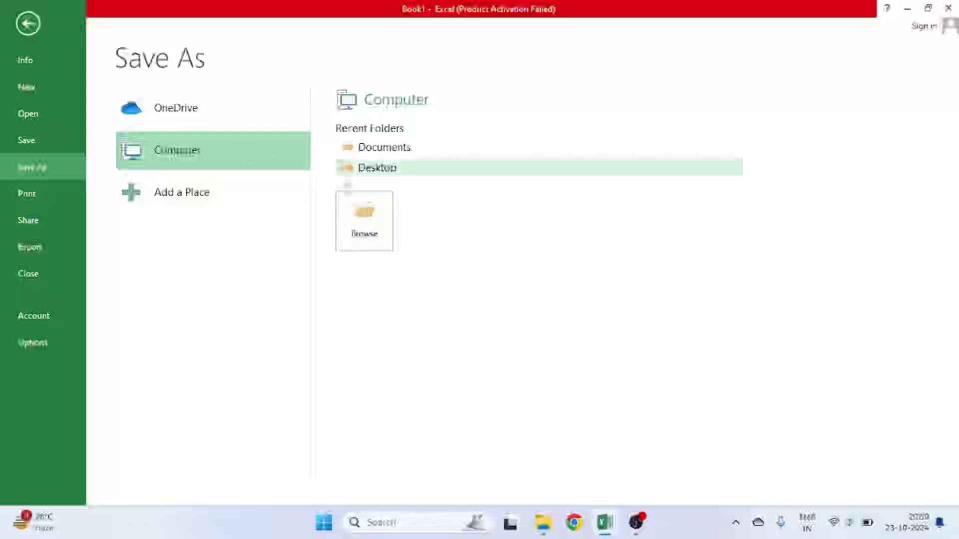
left_click(369, 241)
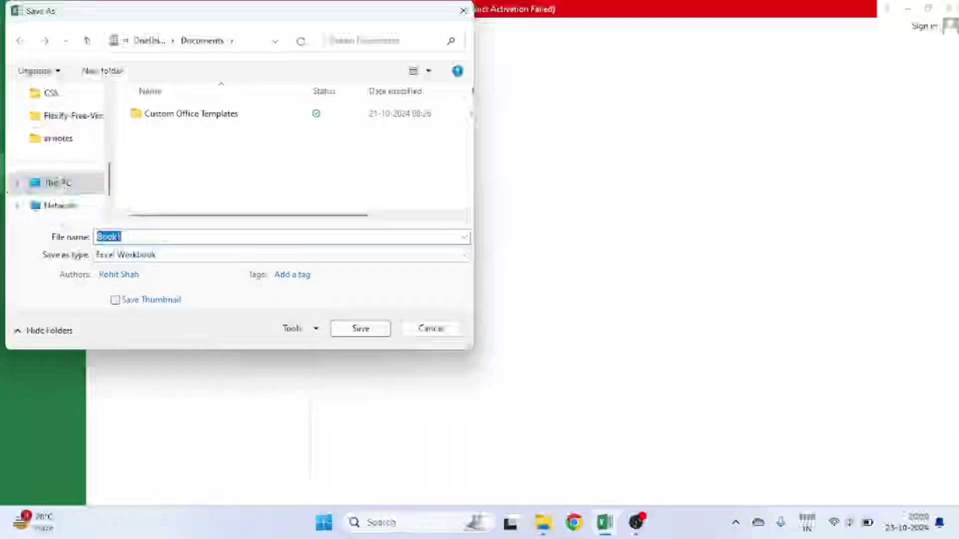
left_click(53, 183)
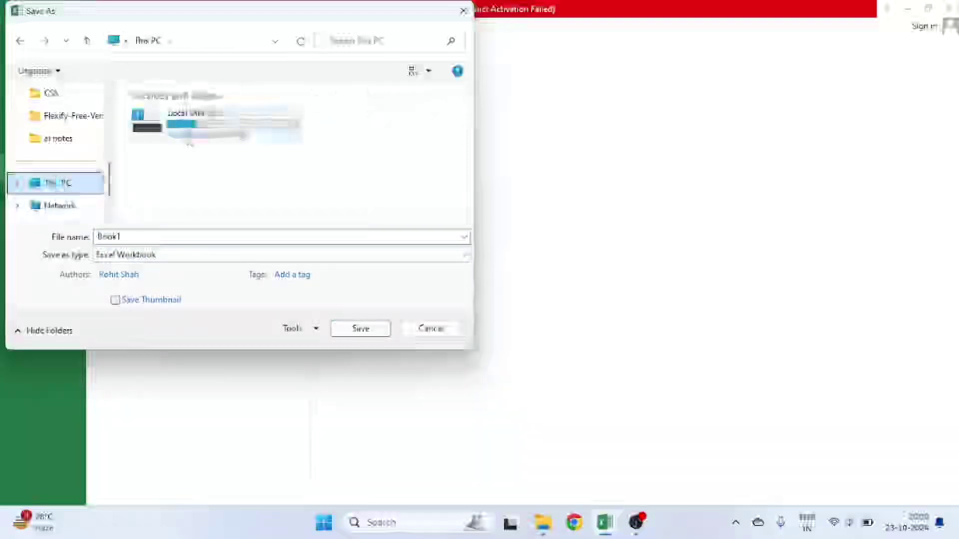
double_click(216, 126)
scroll(194, 181, "down", 1)
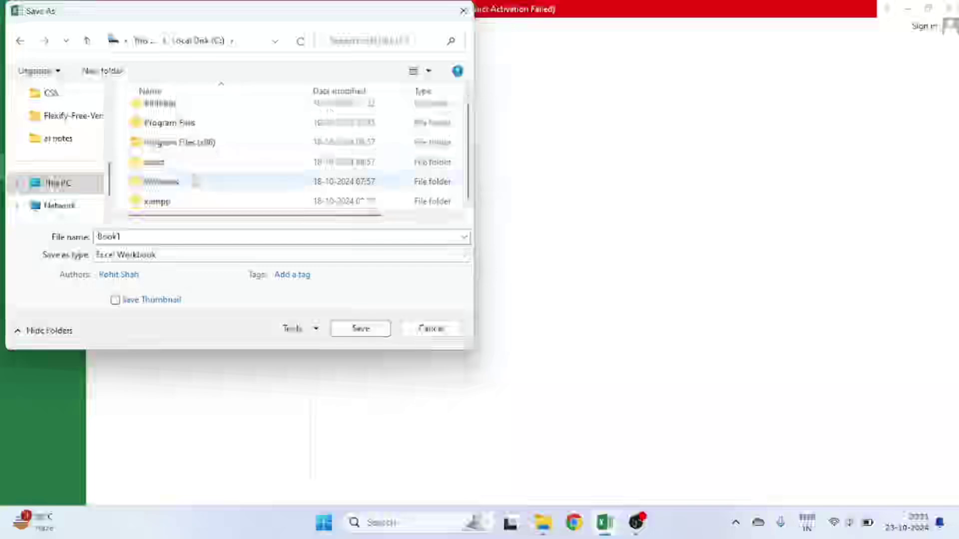
scroll(184, 170, "up", 1)
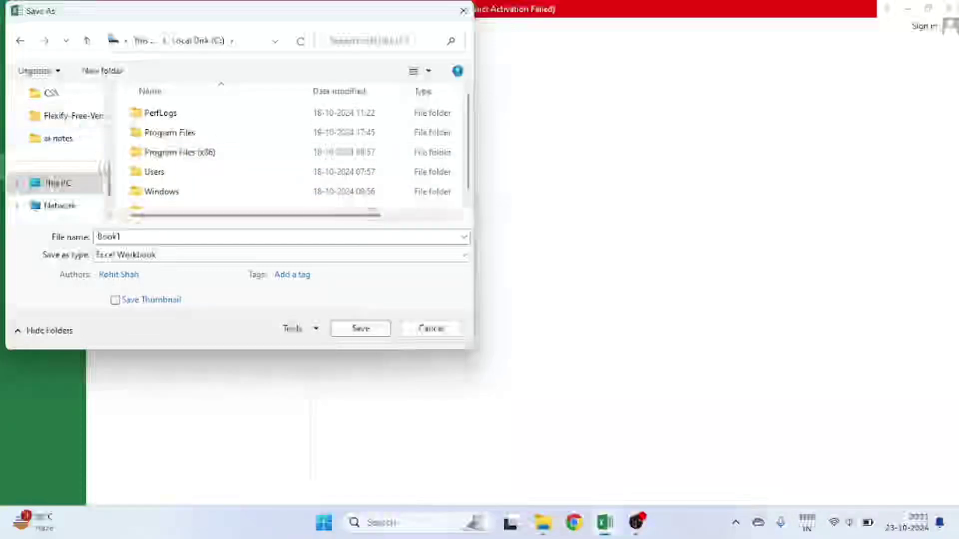
left_click_drag(111, 172, 110, 107)
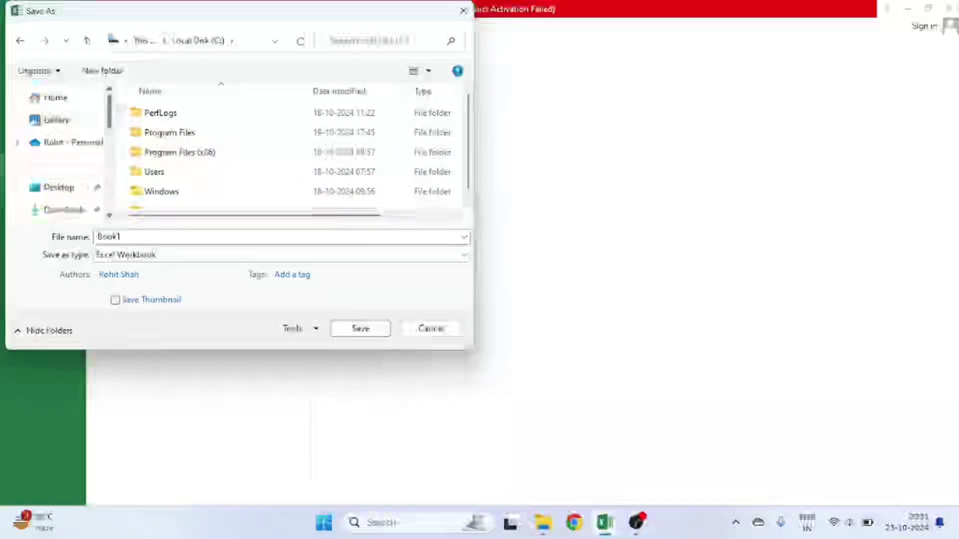
left_click(74, 189)
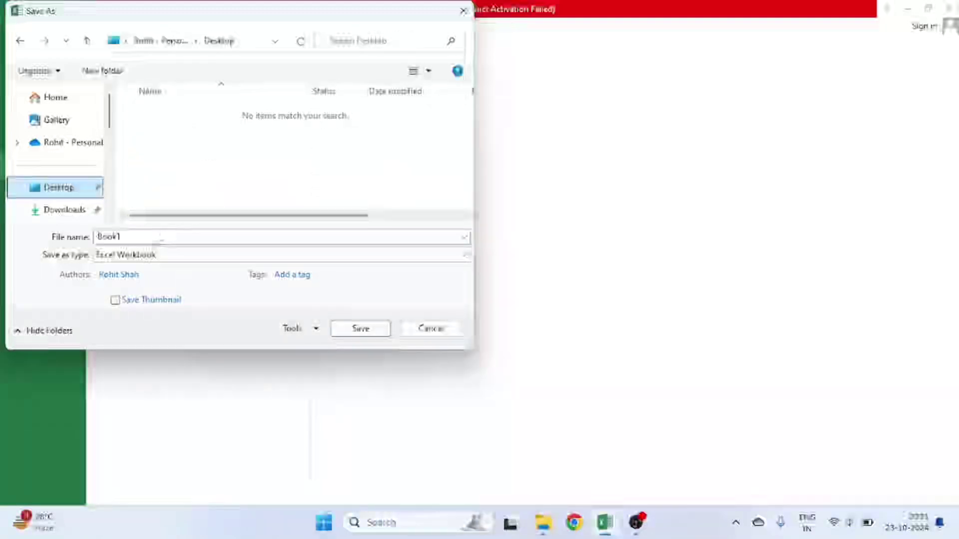
Name the workbook "first class" and save it to the Desktop as an Excel Workbook.
left_click(153, 240)
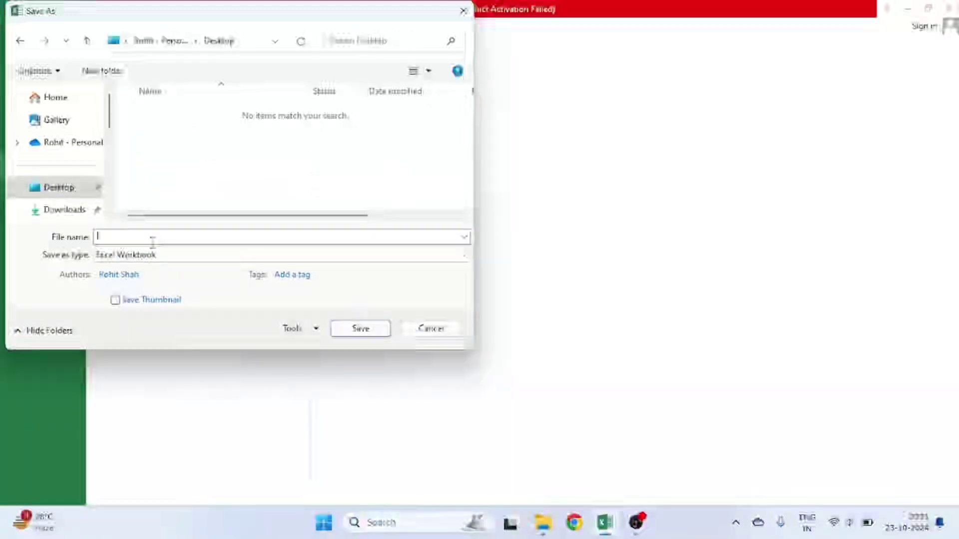
type("lresh")
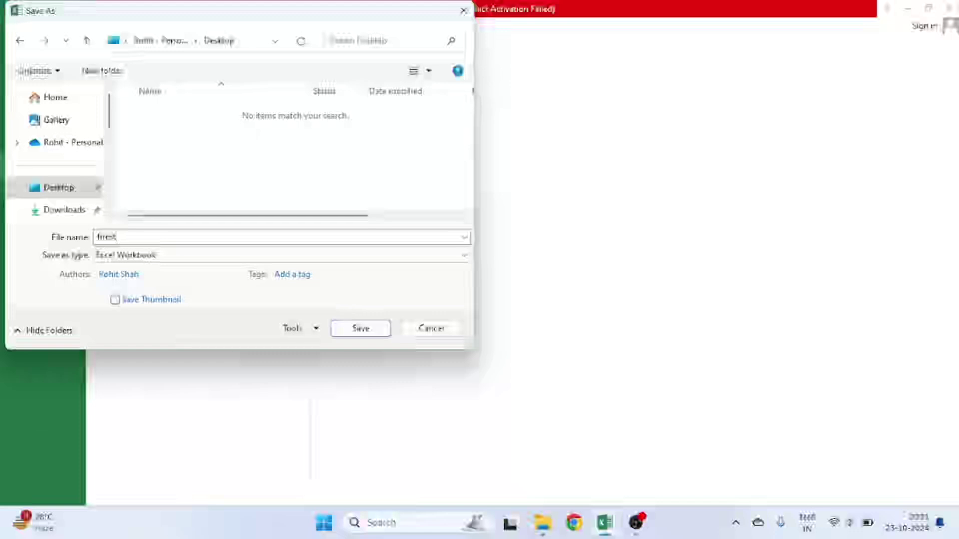
type("f")
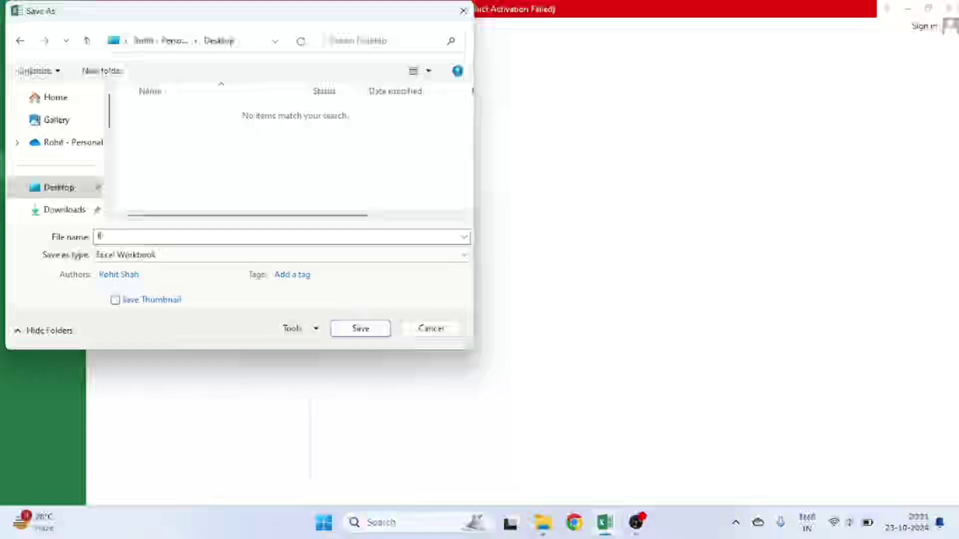
type("rst class")
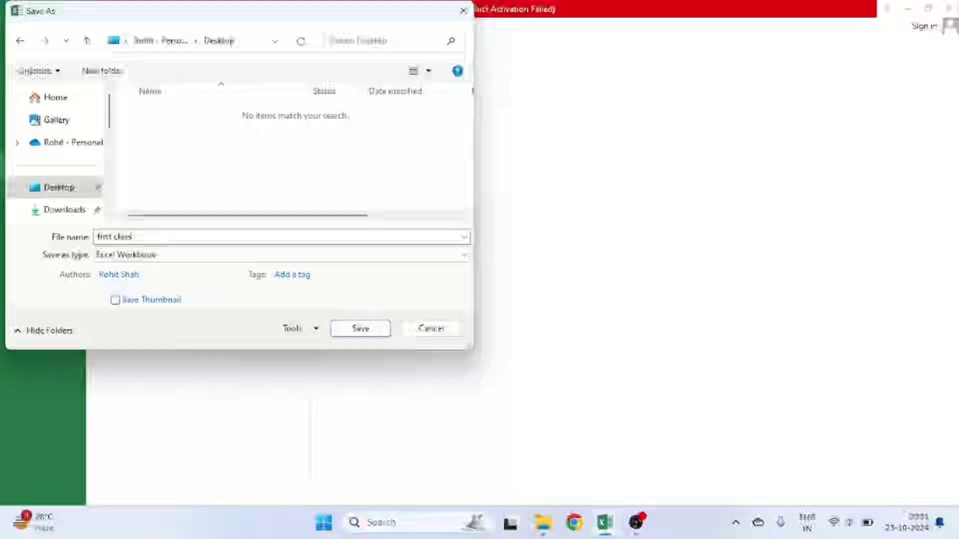
key("Return")
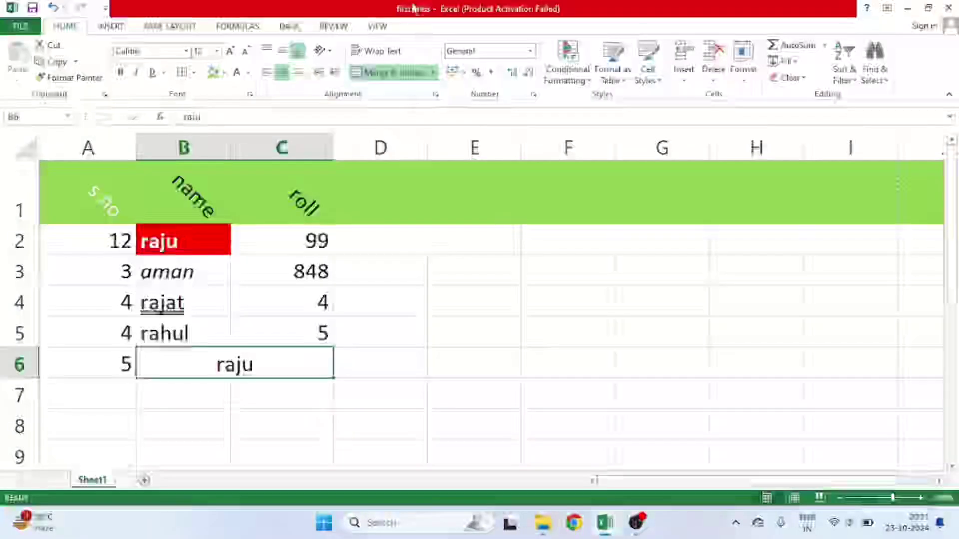
left_click(353, 342)
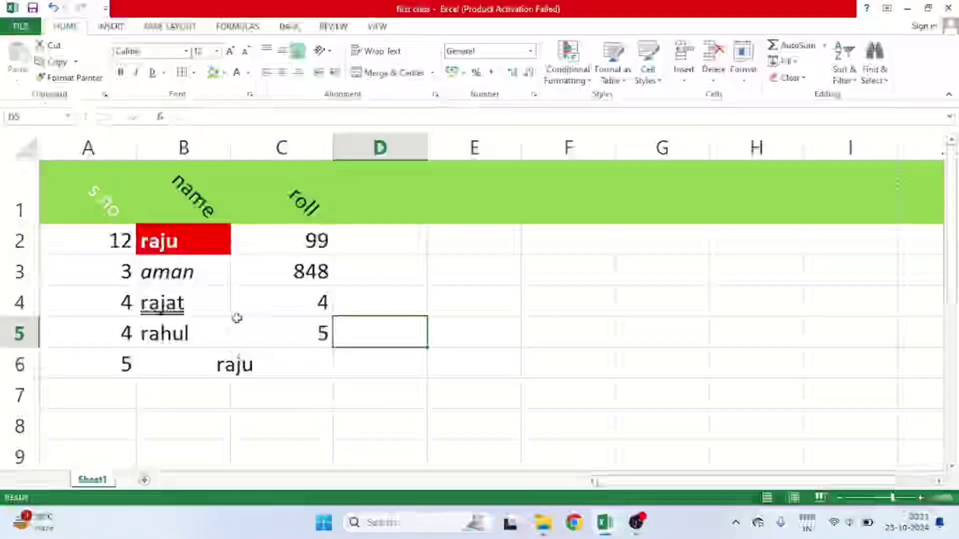
Look at the recent workbooks list and return to the worksheet.
left_click(29, 29)
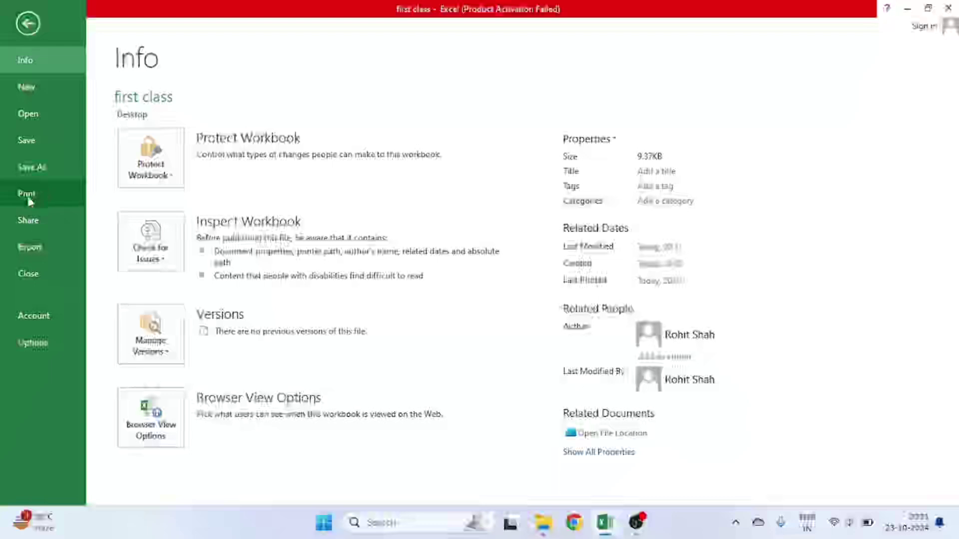
left_click(52, 115)
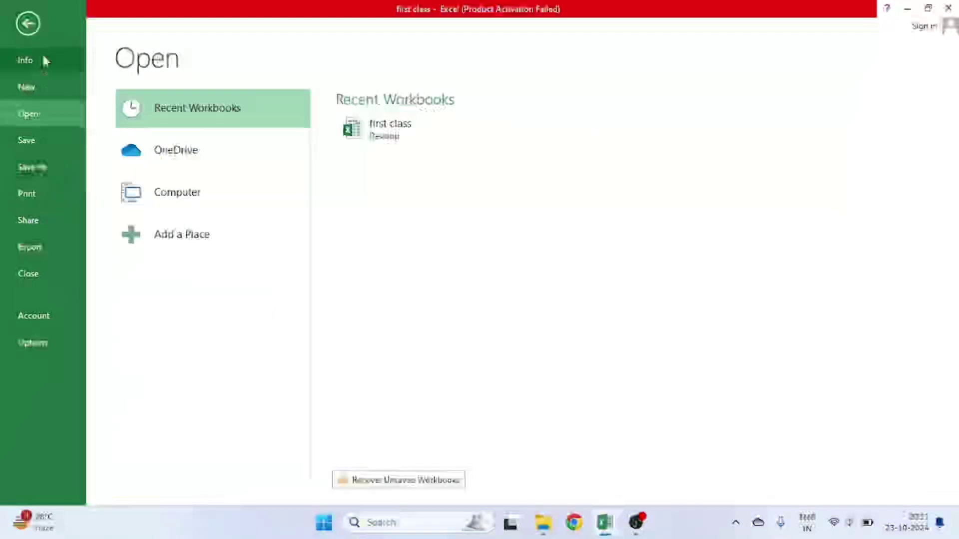
left_click(28, 25)
left_click(235, 304)
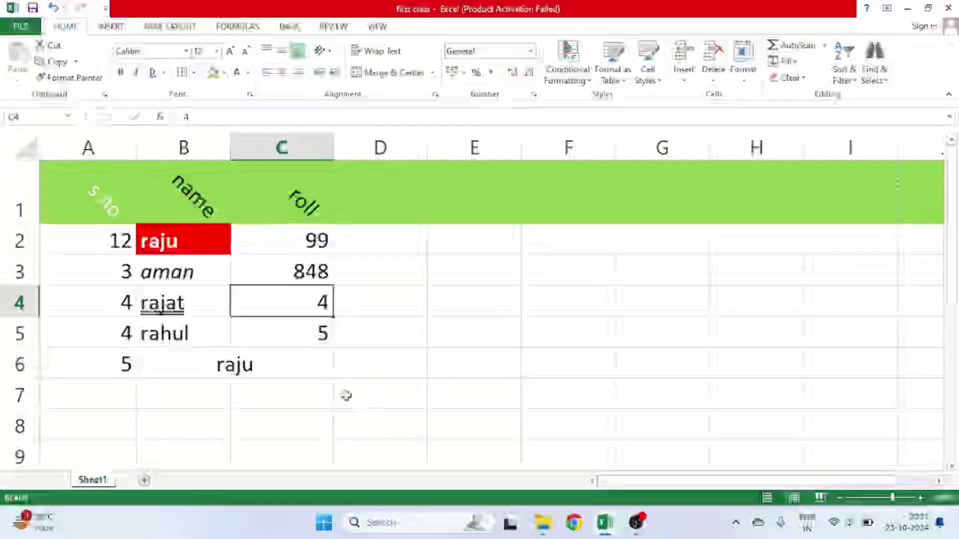
Enter the text hh in cell D6, beside the merged name cell.
left_click(358, 368)
type("hh")
key("Return")
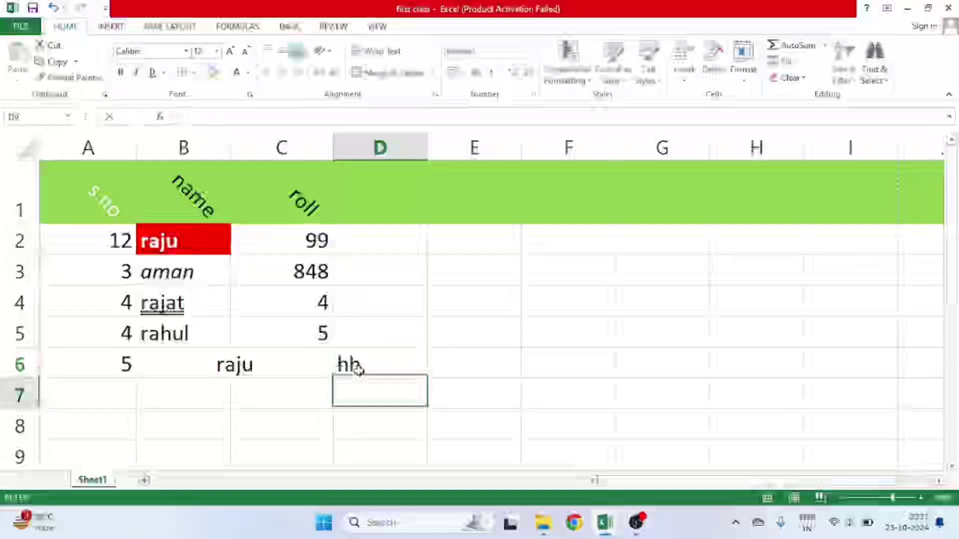
left_click(20, 26)
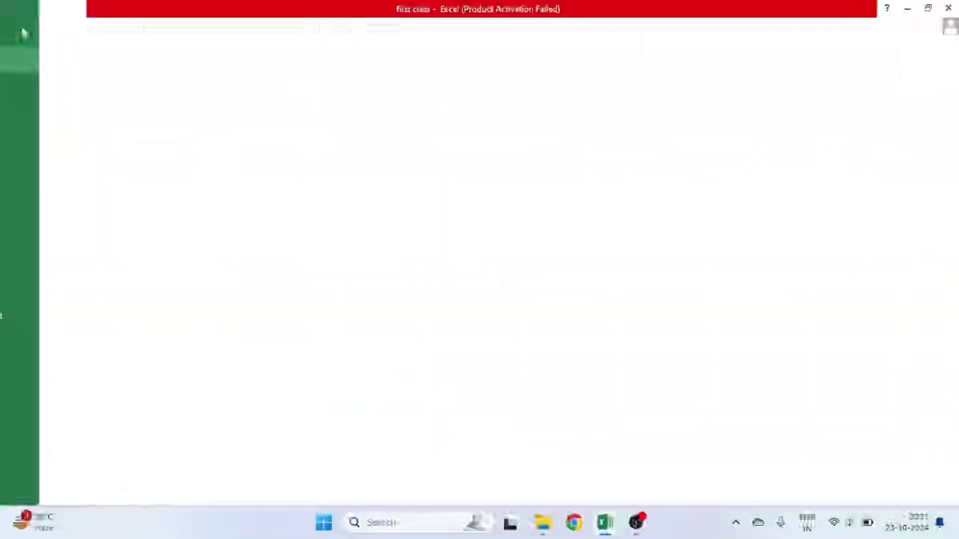
left_click(27, 23)
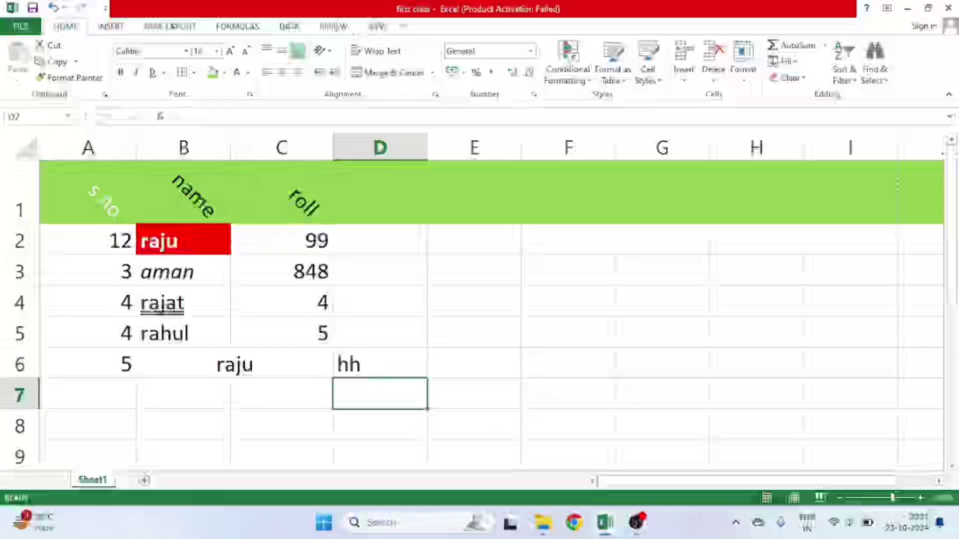
Save a copy of the workbook to the Desktop under the file name "1 first".
left_click(20, 26)
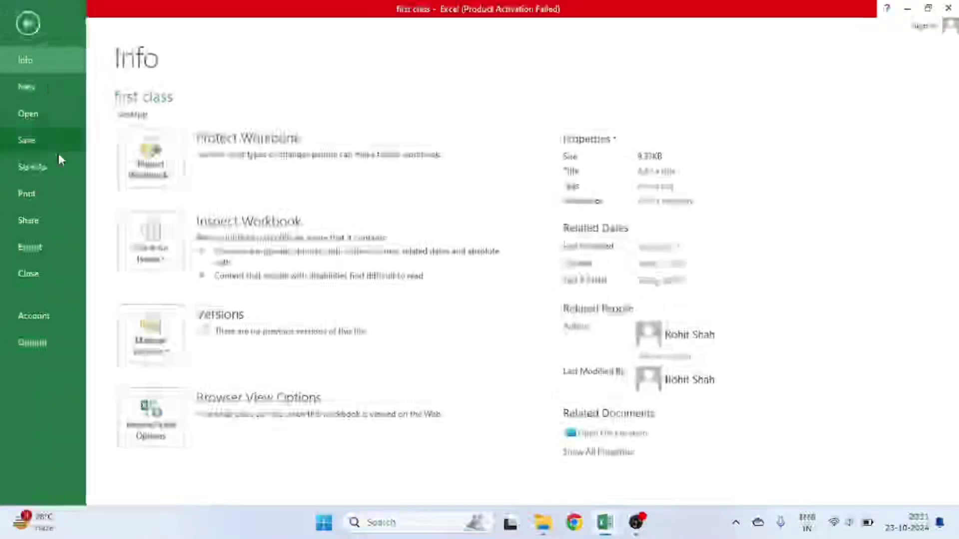
left_click(59, 167)
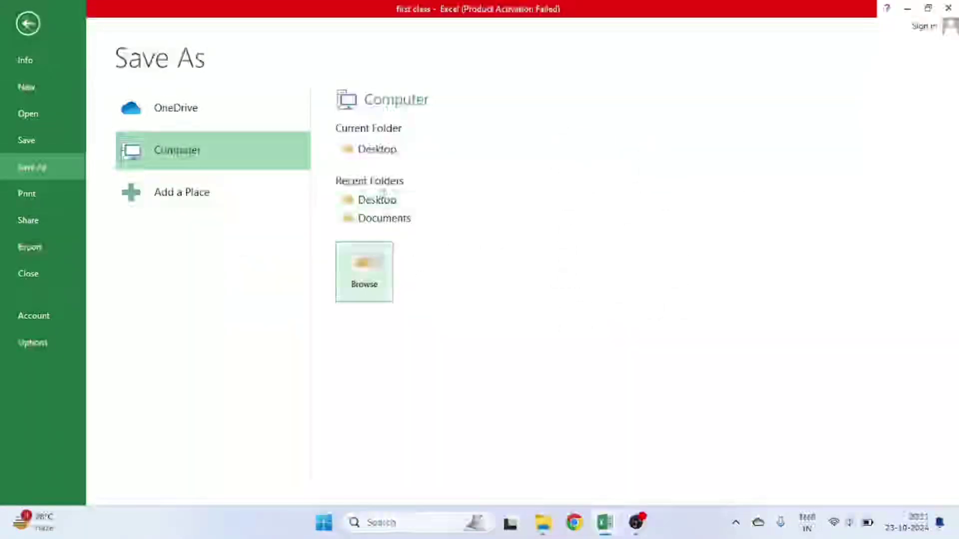
left_click(364, 272)
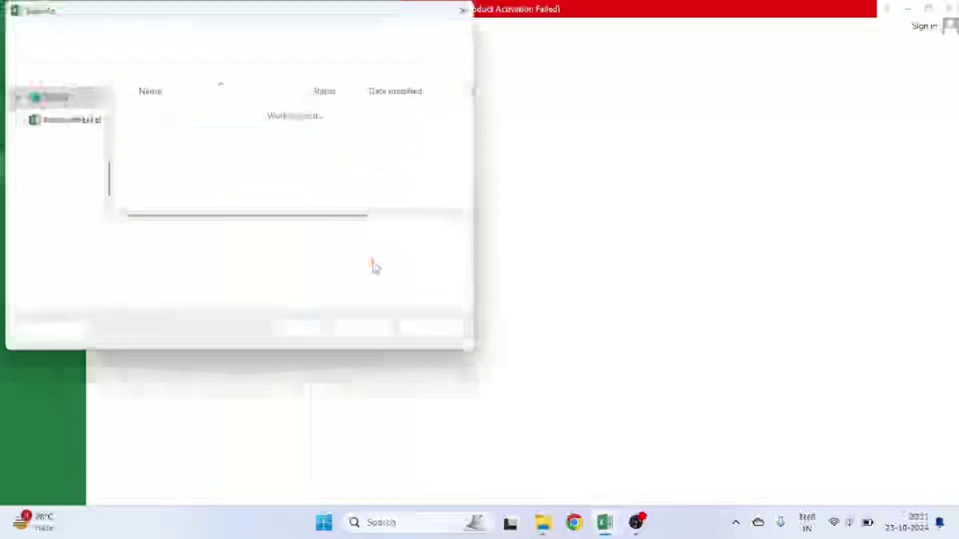
key("BackSpace")
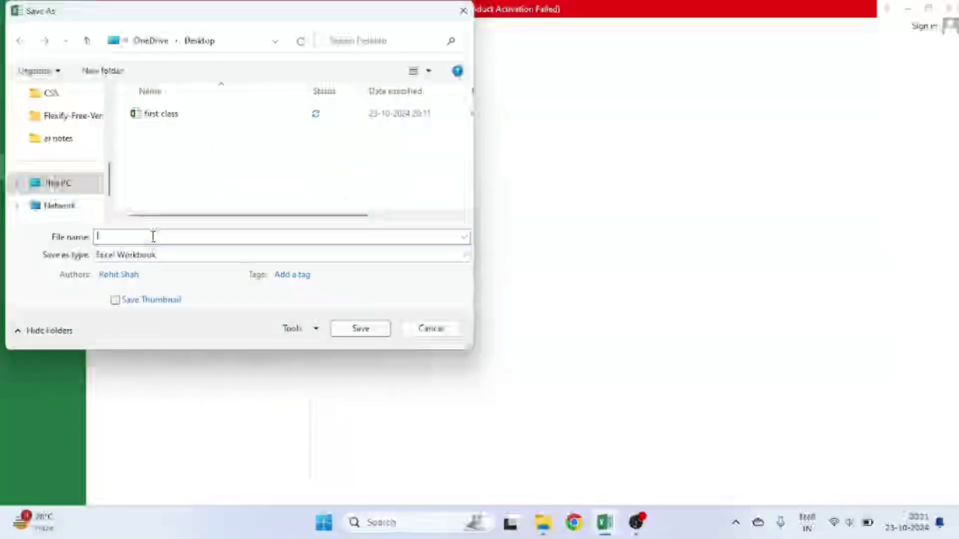
type("1 first")
left_click(360, 328)
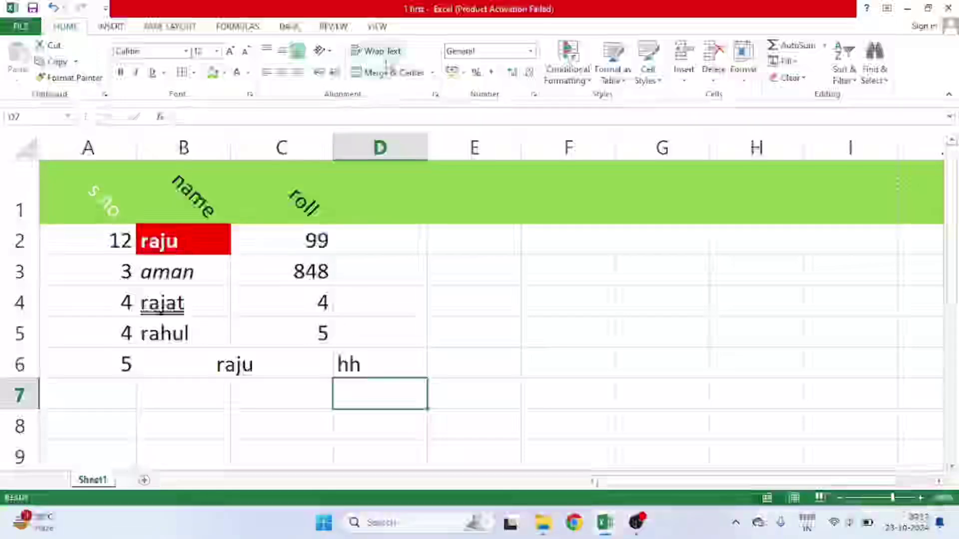
Apply Wrap Text to the first roll value in cell C2.
left_click(311, 240)
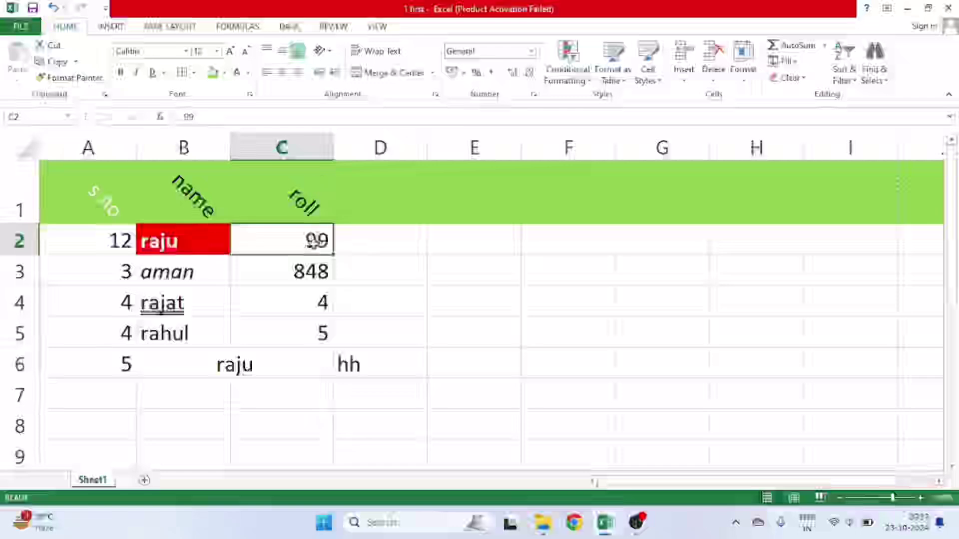
left_click(367, 53)
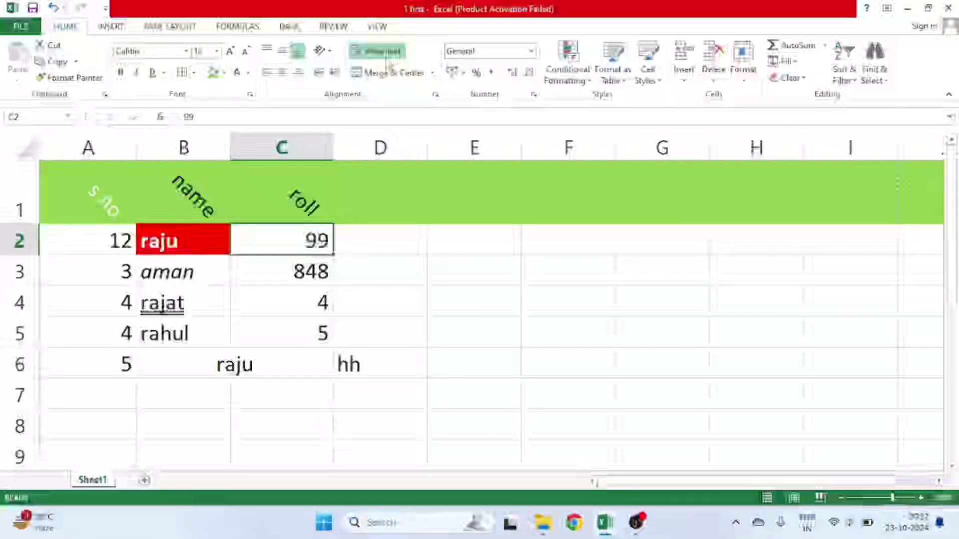
left_click(306, 260, "shift")
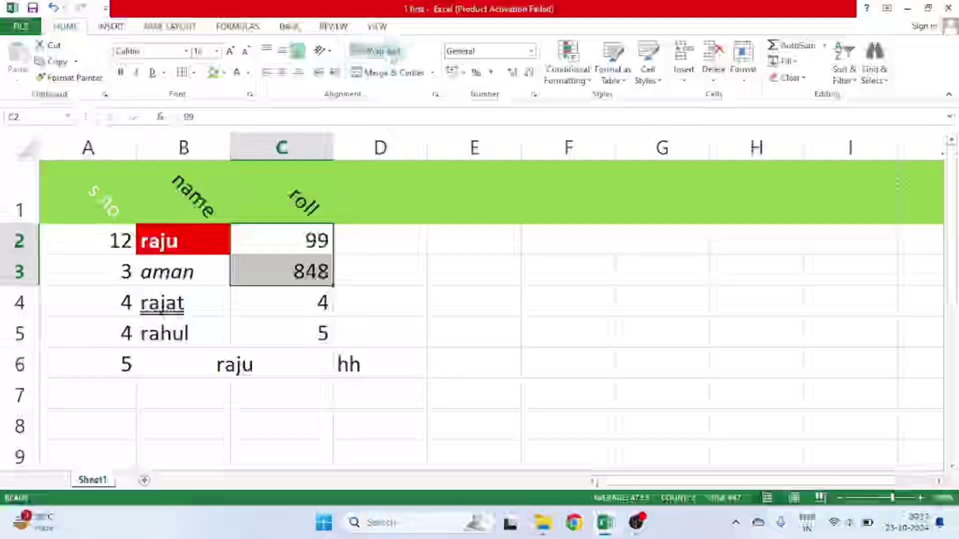
left_click(360, 271)
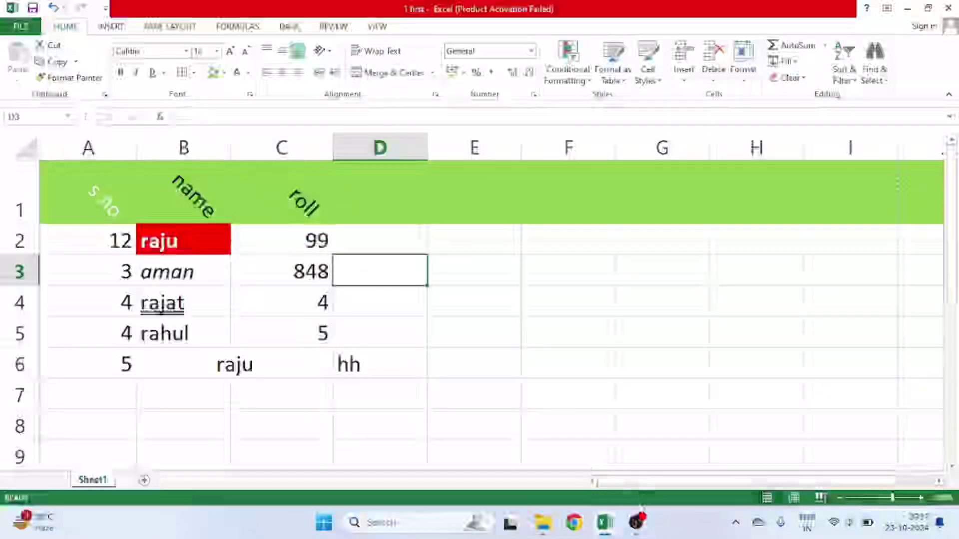
Set the number format of the empty cell F5 to Currency.
left_click(554, 349)
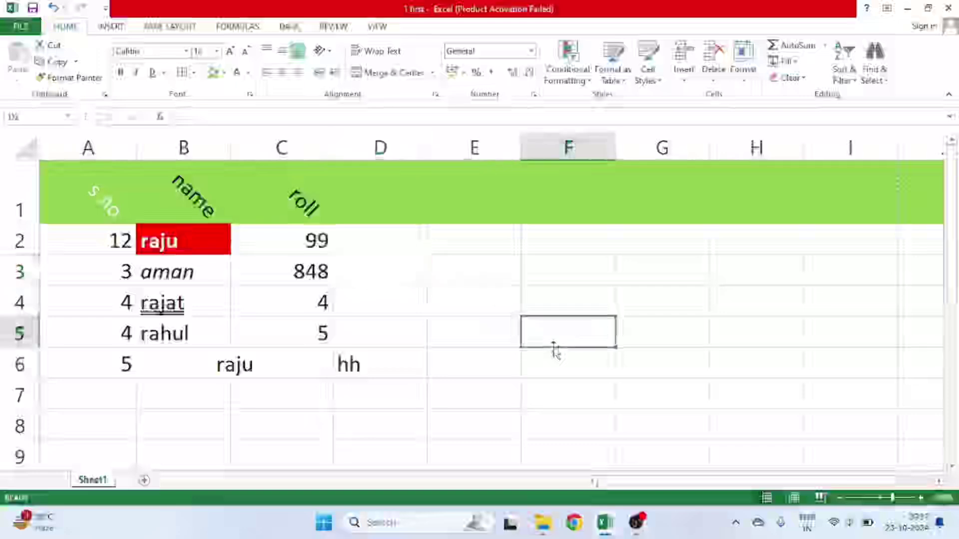
left_click(531, 51)
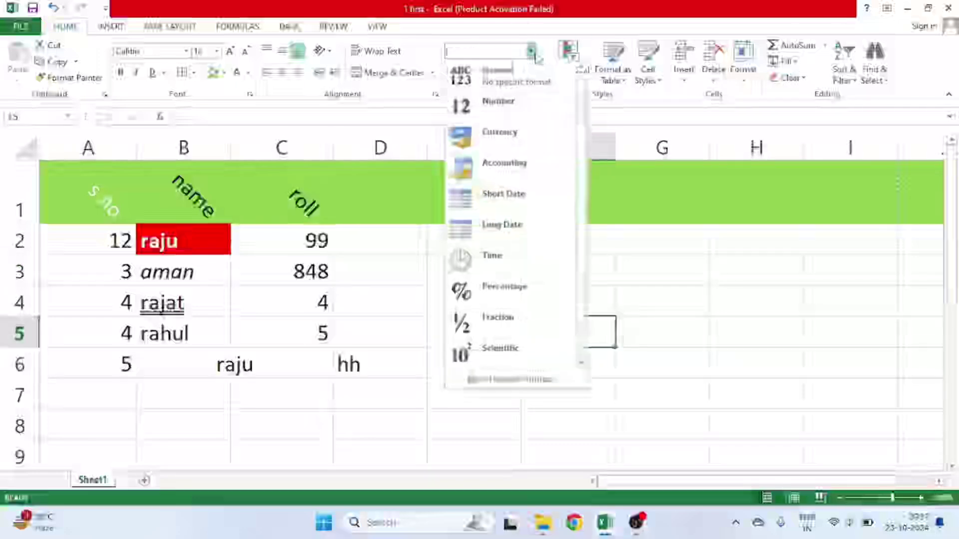
left_click(482, 133)
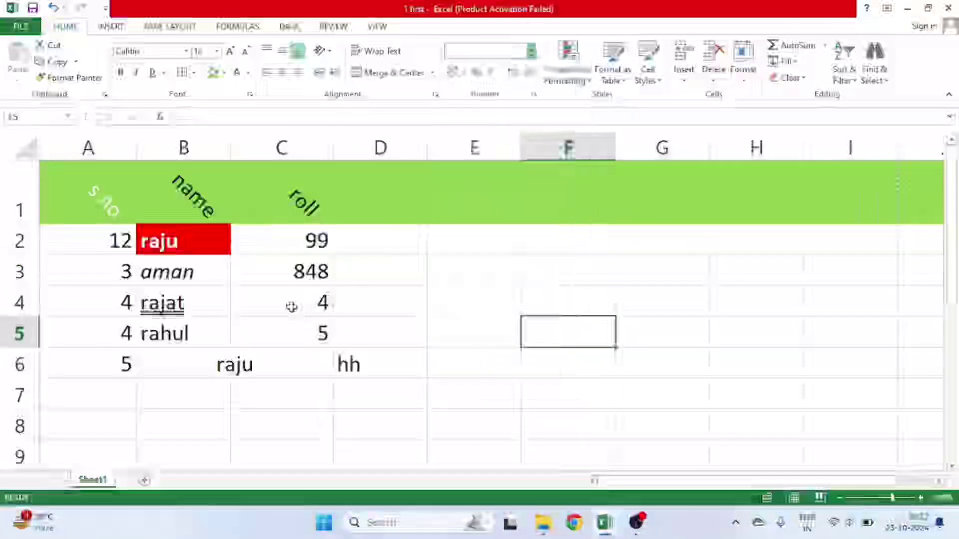
Format the roll values in C2:C5 as Number, and switch them to the Currency format.
double_click(78, 242)
left_click_drag(79, 242, 257, 302)
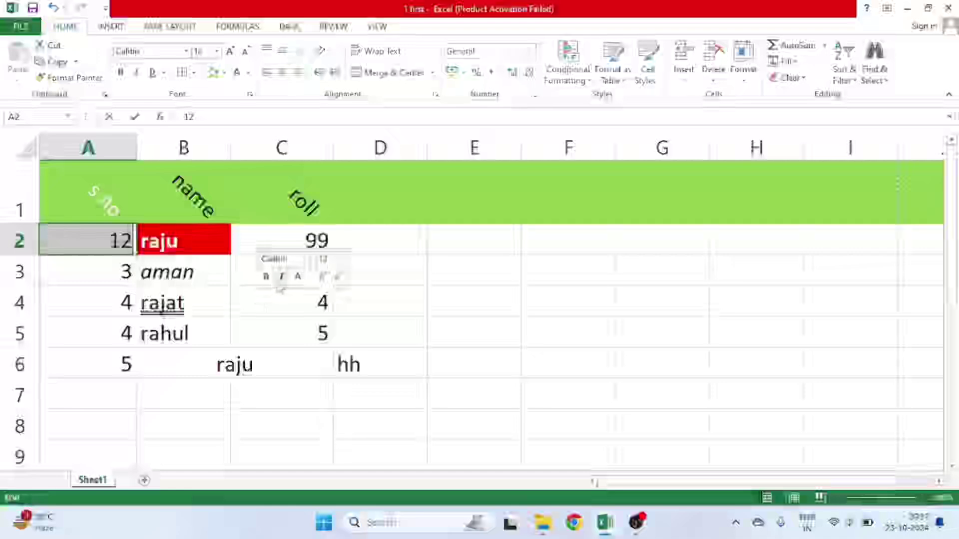
left_click(264, 240)
left_click_drag(278, 244, 285, 327)
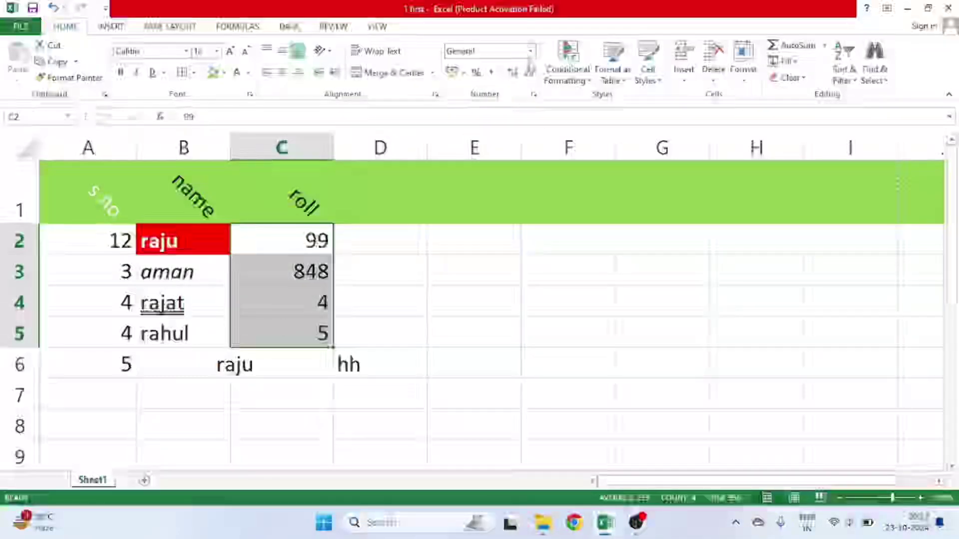
left_click(530, 51)
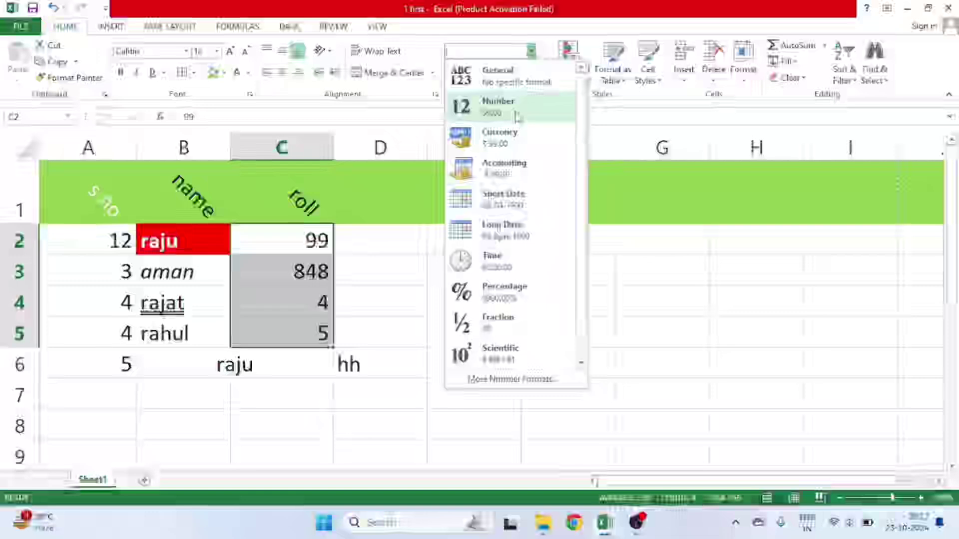
left_click(521, 91)
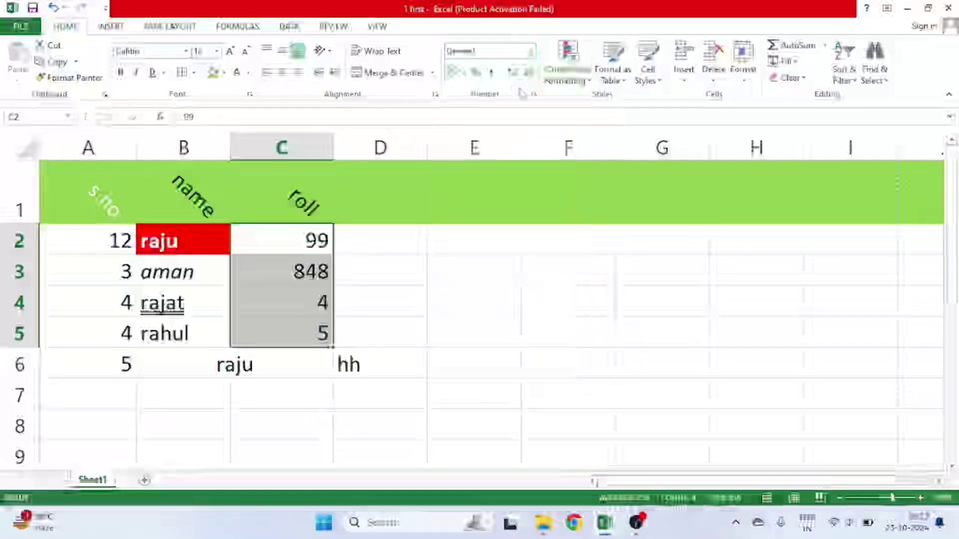
left_click(531, 51)
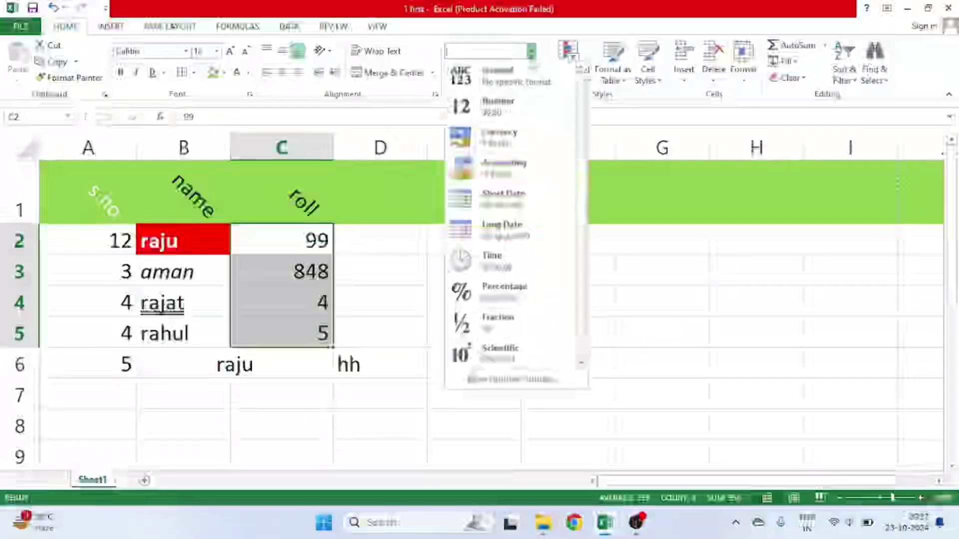
left_click(504, 107)
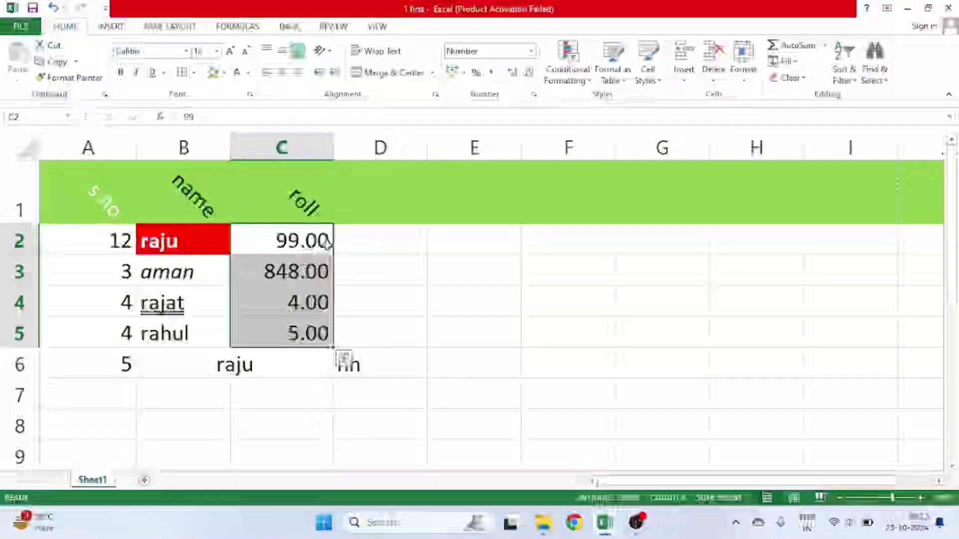
left_click(531, 51)
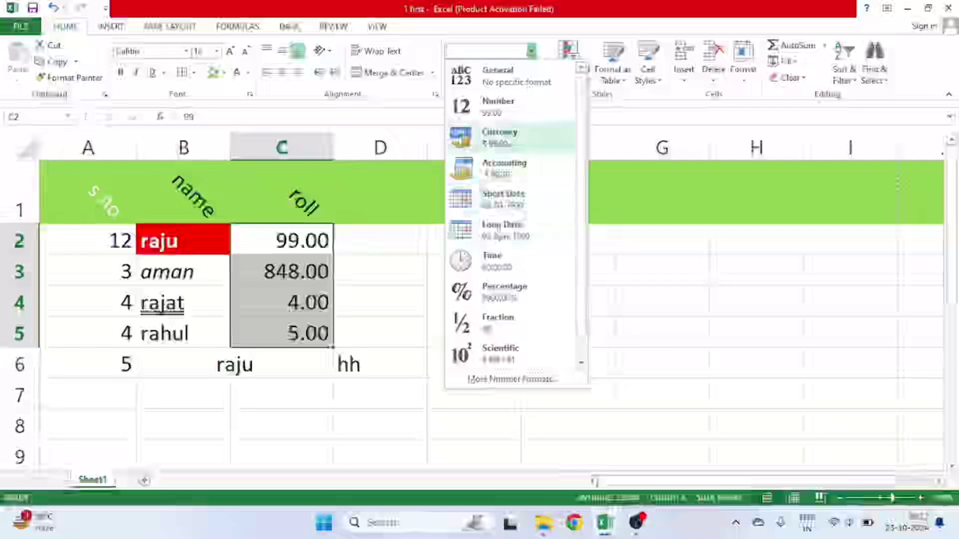
left_click(508, 141)
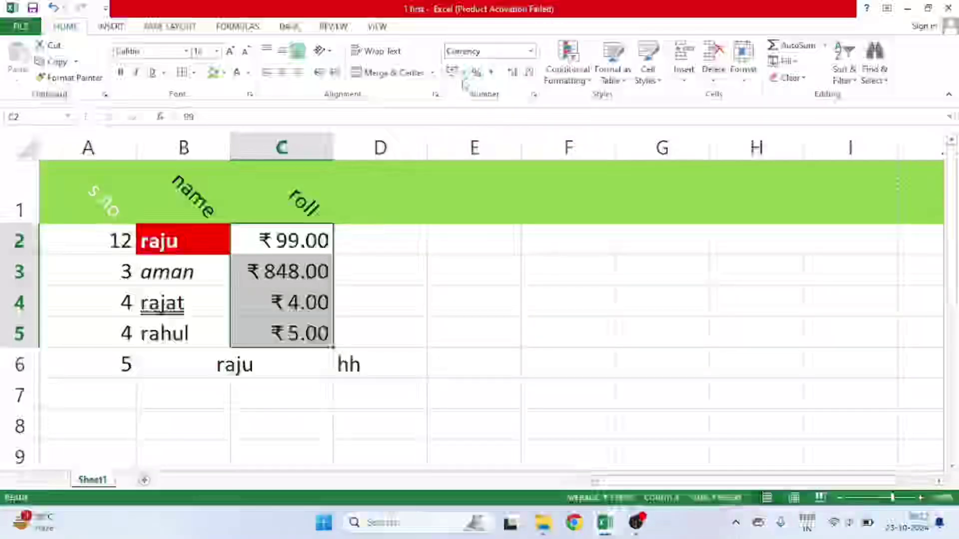
Open the additional accounting formats for the roll values in C2:C5 and select the Time category.
left_click(462, 73)
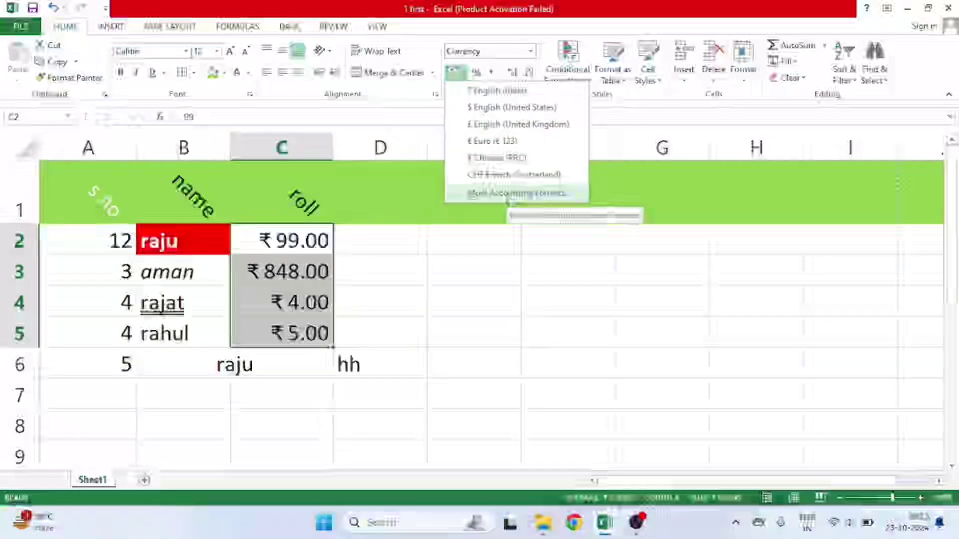
left_click(508, 195)
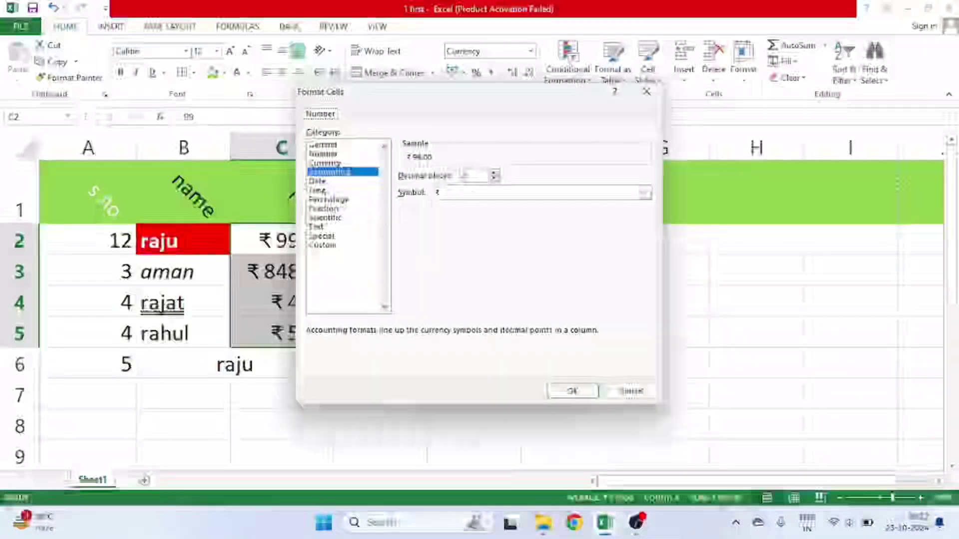
left_click(318, 190)
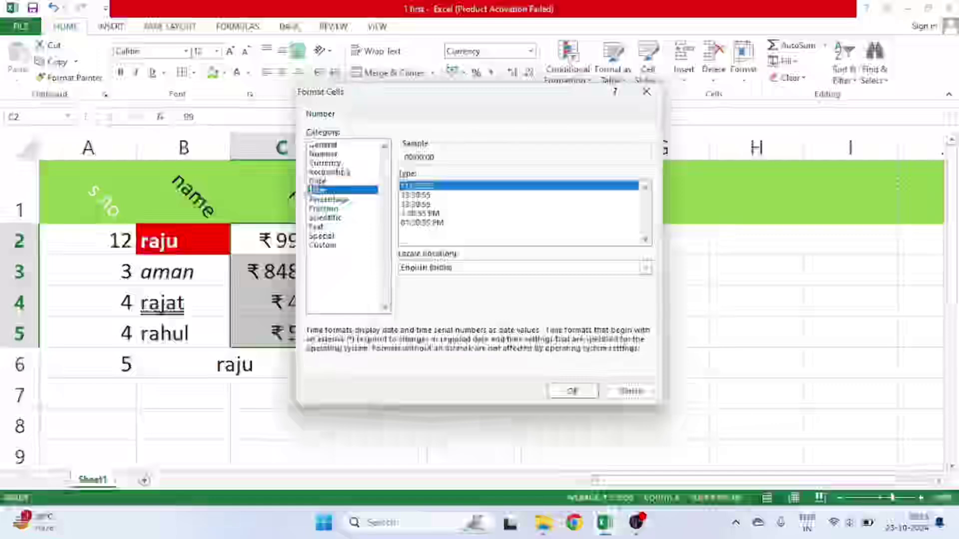